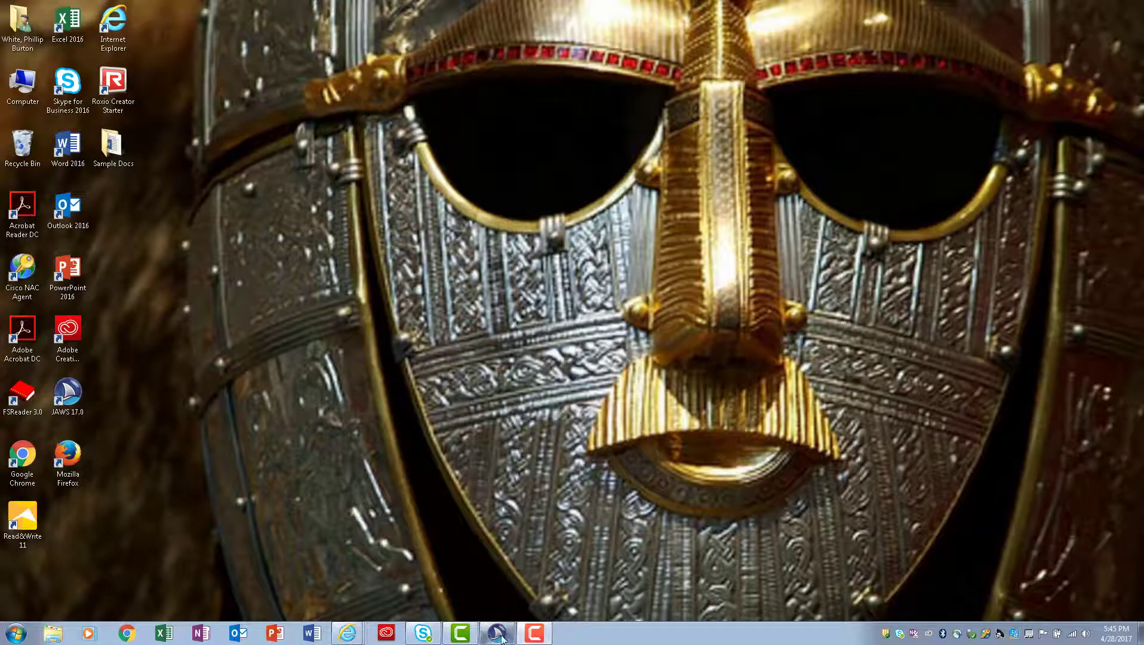
- Bring up the JAWS Professional window, open its voice adjustment settings and choose the SAPI 5X voice profile
{"action": "mouse_move", "coordinate": [502, 637]}
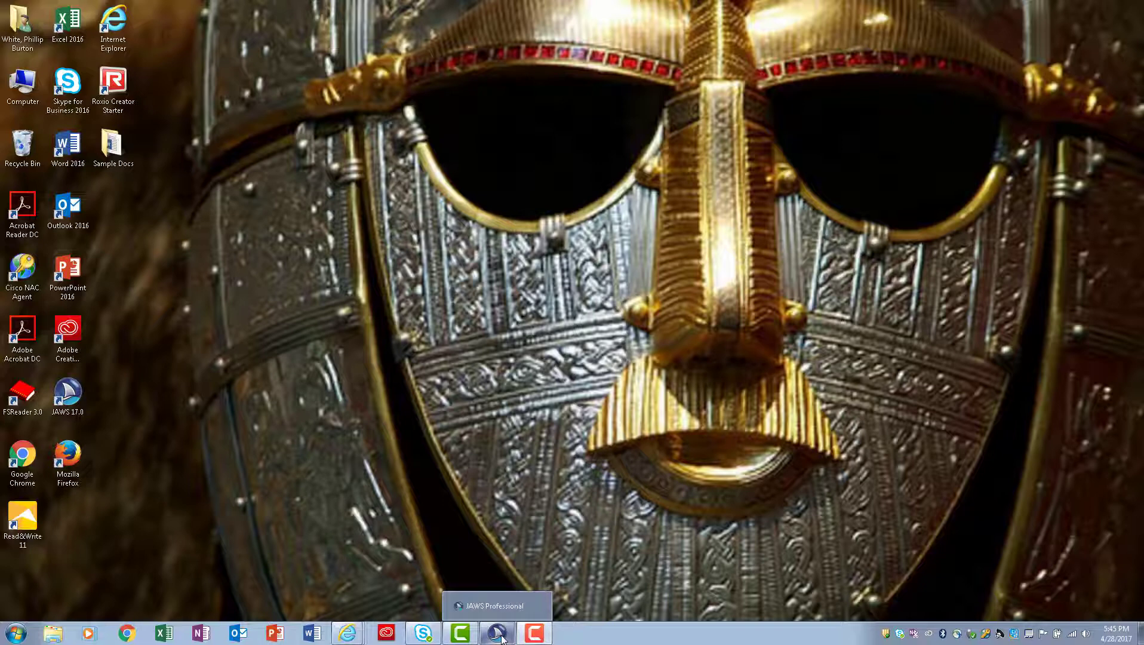
{"action": "left_click", "coordinate": [501, 638]}
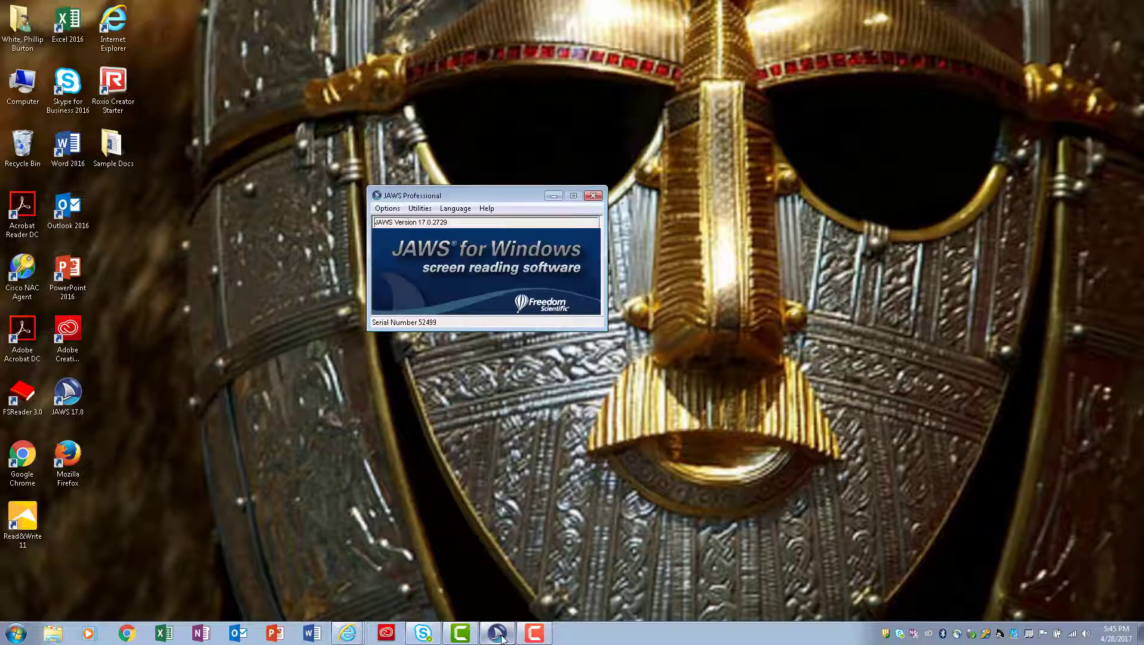
{"action": "left_click", "coordinate": [383, 208]}
{"action": "mouse_move", "coordinate": [394, 240]}
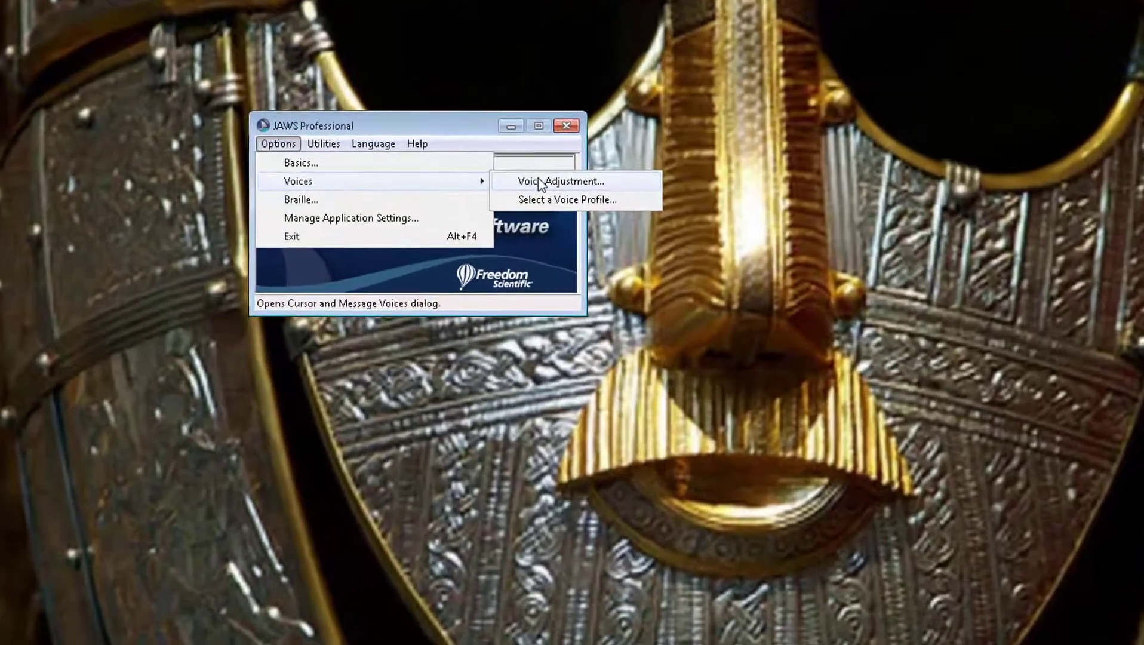
{"action": "left_click", "coordinate": [540, 181]}
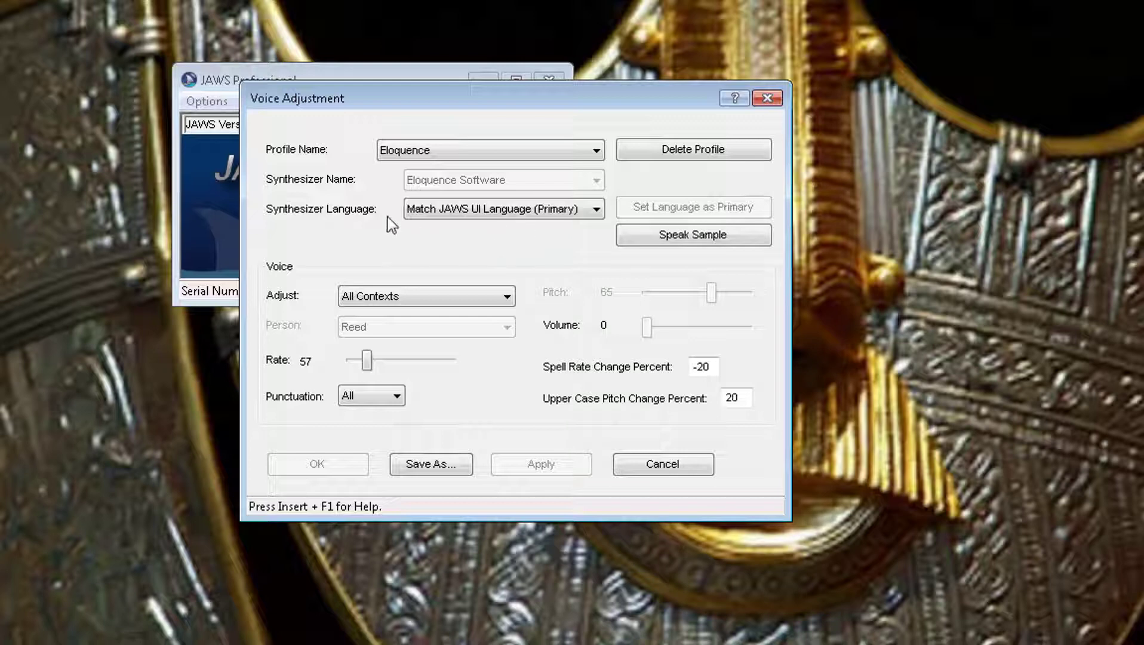
{"action": "left_click", "coordinate": [457, 153]}
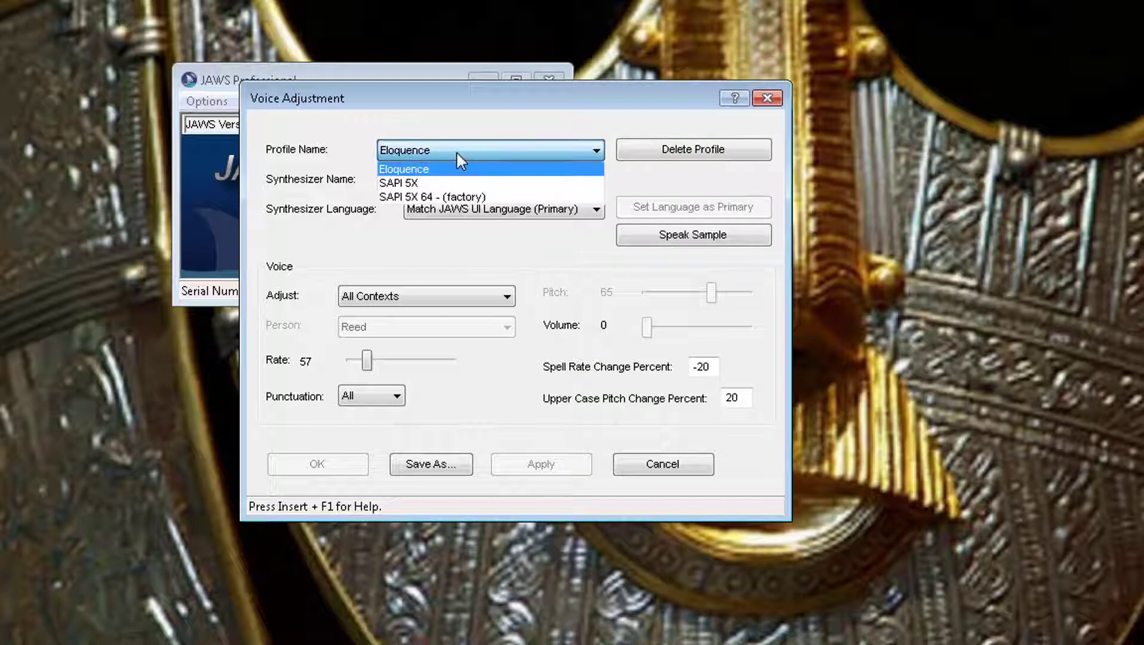
{"action": "left_click", "coordinate": [433, 185]}
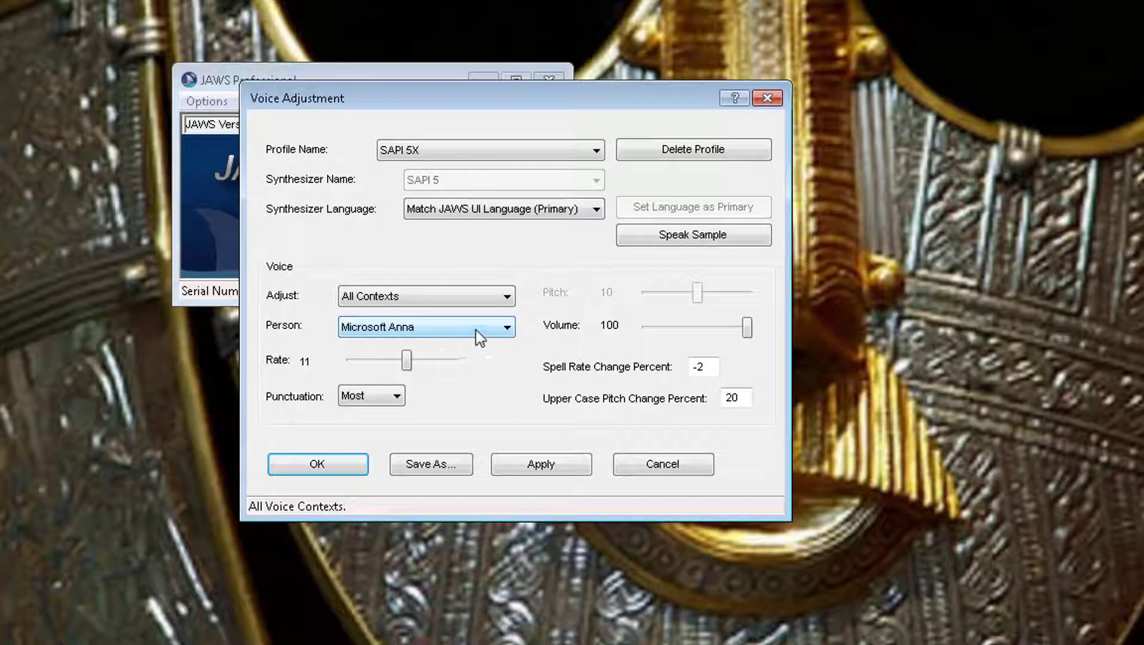
- Try the US Tom - Vocalizer and US Ava - Vocalizer voices for the profile, and return to Microsoft Anna
{"action": "left_click", "coordinate": [505, 330]}
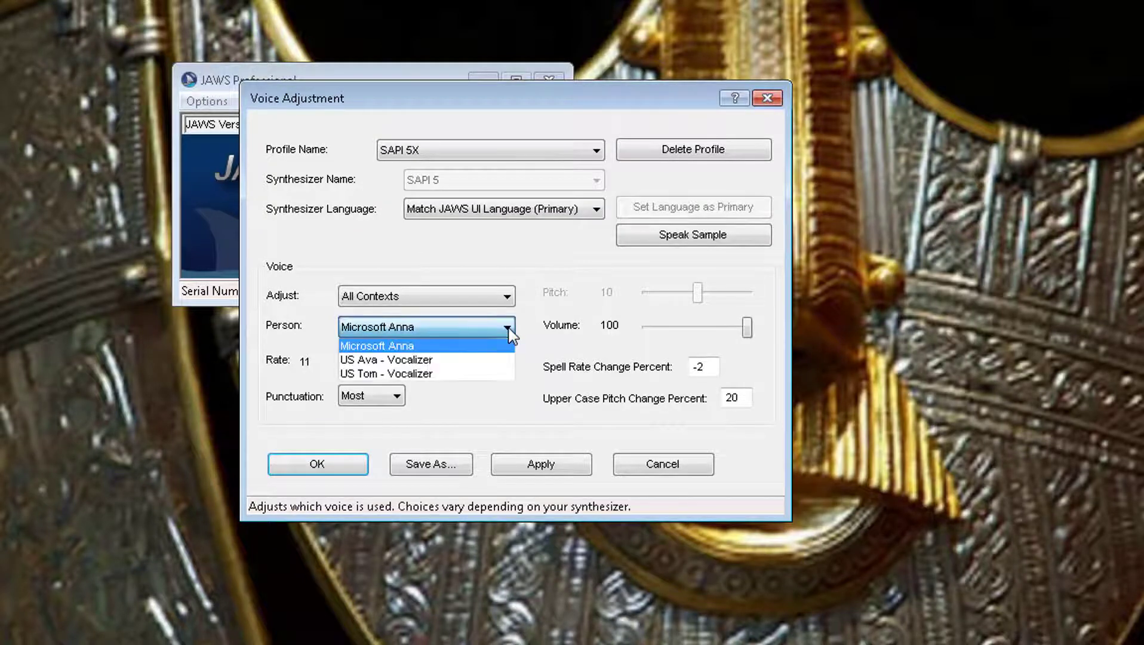
{"action": "left_click", "coordinate": [377, 374]}
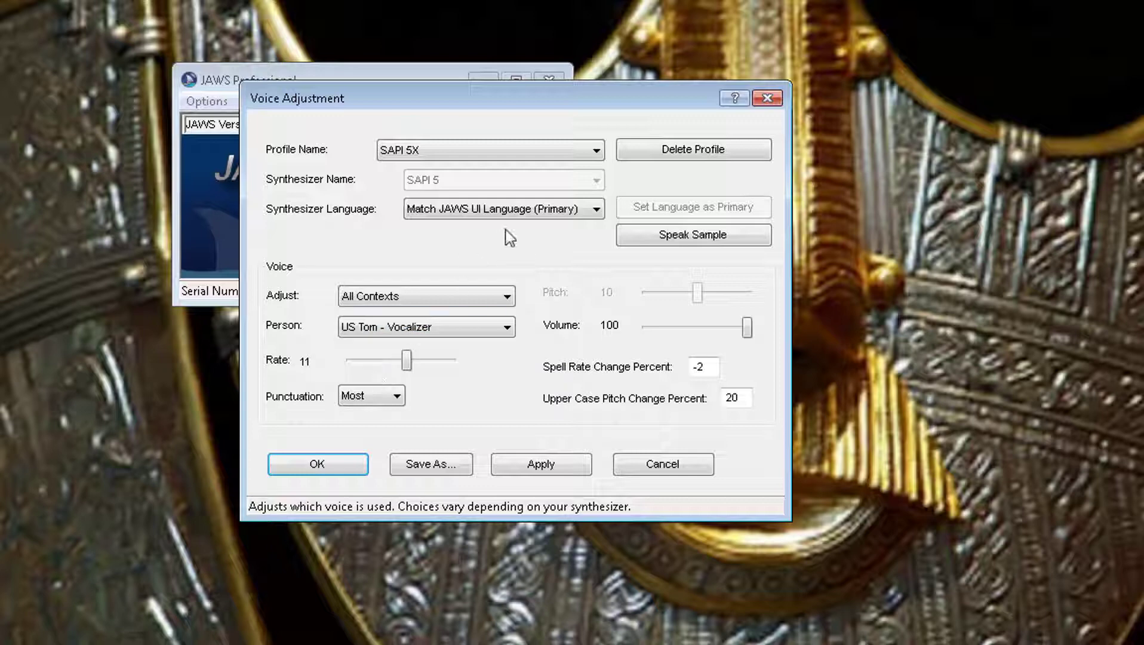
{"action": "left_click", "coordinate": [506, 329]}
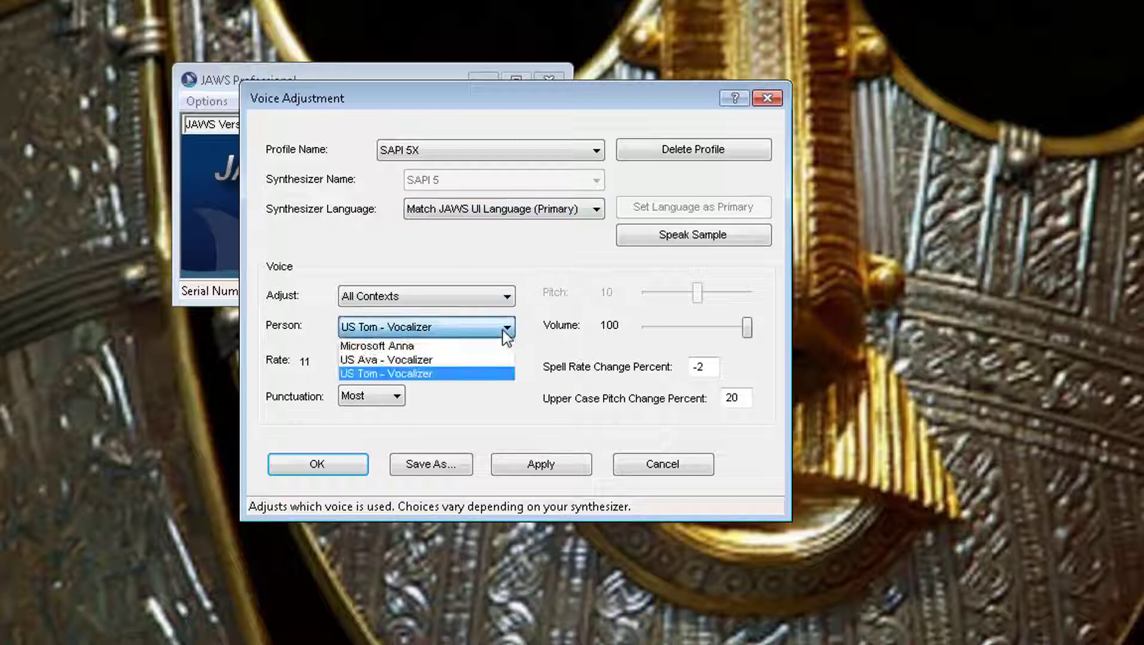
{"action": "left_click", "coordinate": [446, 361]}
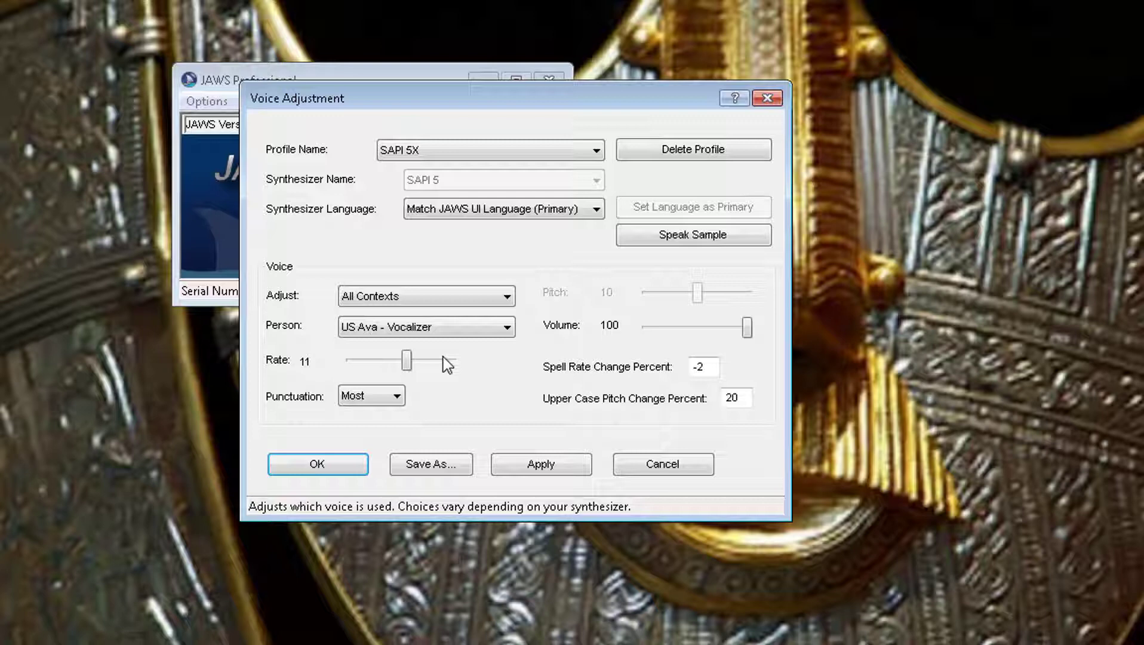
{"action": "left_click", "coordinate": [465, 332]}
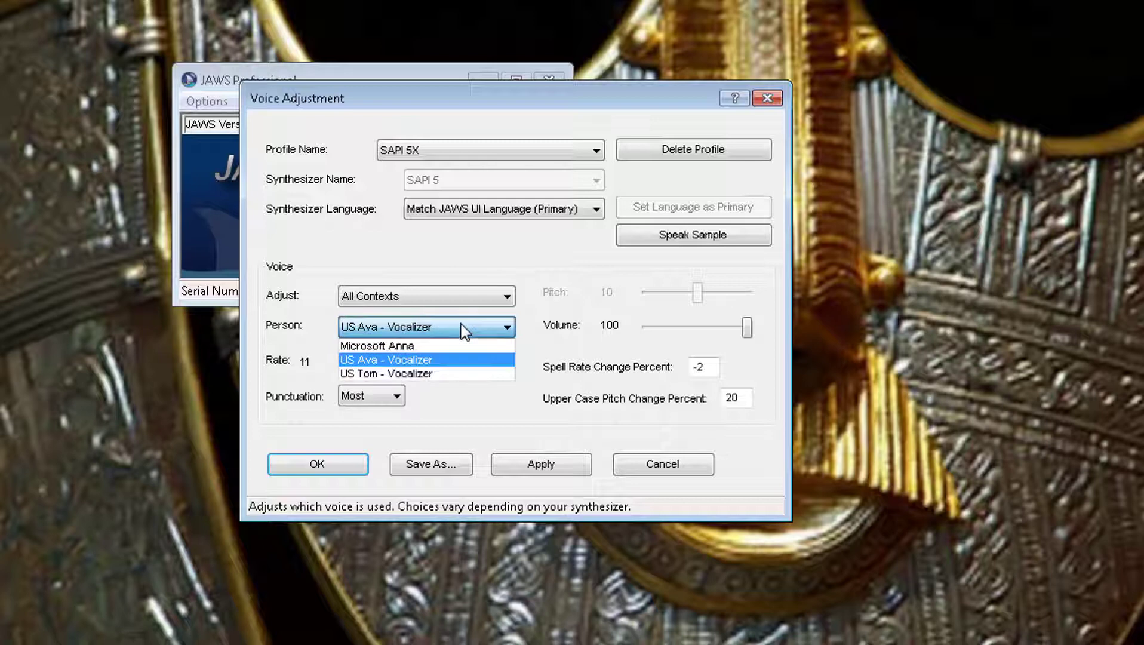
{"action": "left_click", "coordinate": [422, 348]}
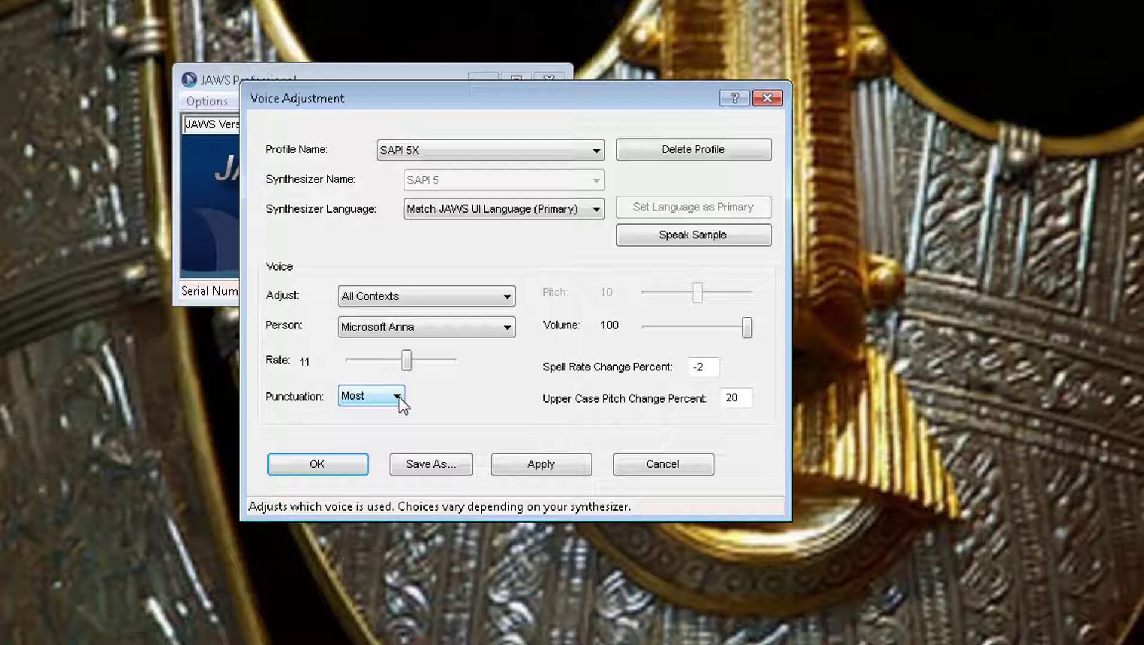
- Apply the voice settings, make SAPI 5X the default voice profile and close the voice adjustment settings
{"action": "left_click", "coordinate": [528, 469]}
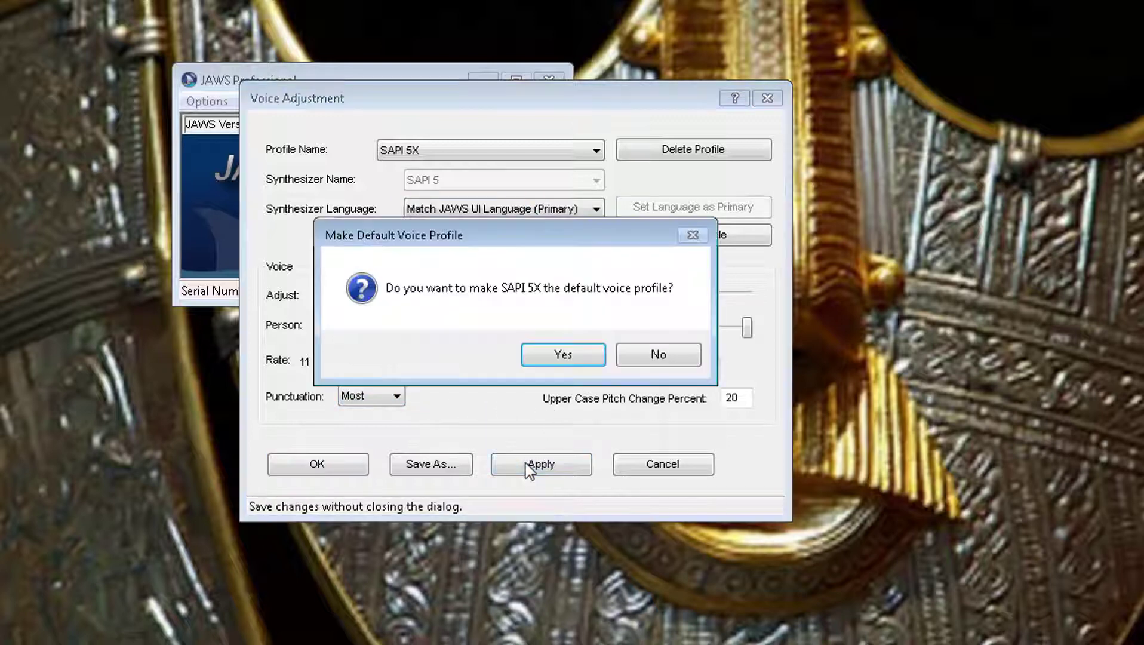
{"action": "left_click", "coordinate": [562, 356]}
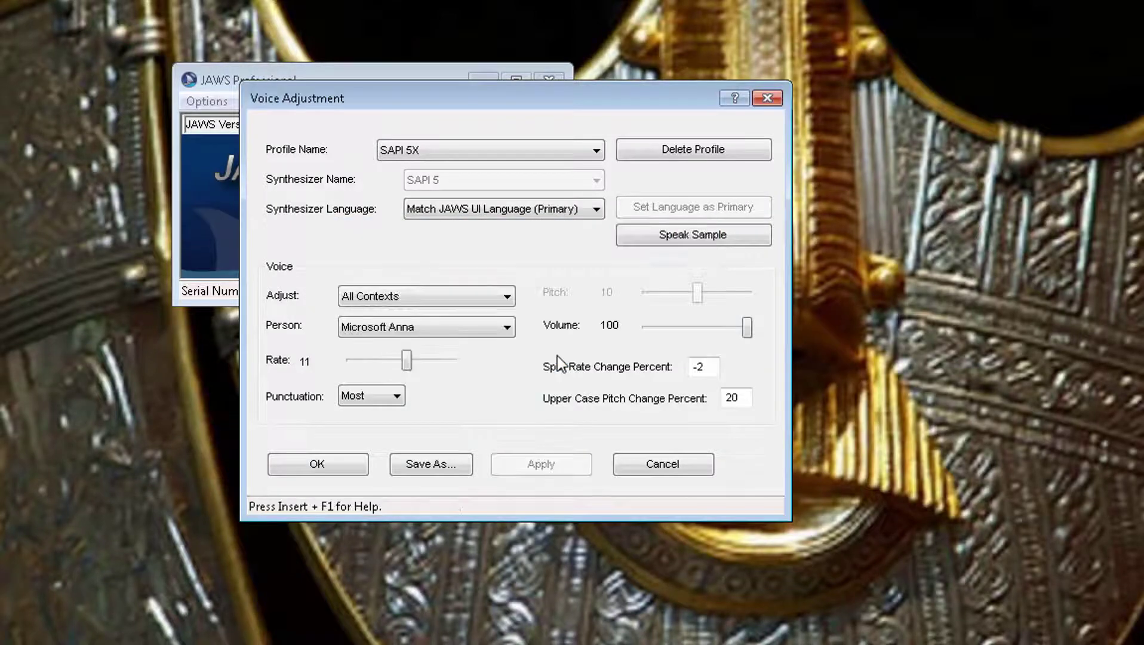
{"action": "left_click", "coordinate": [345, 468]}
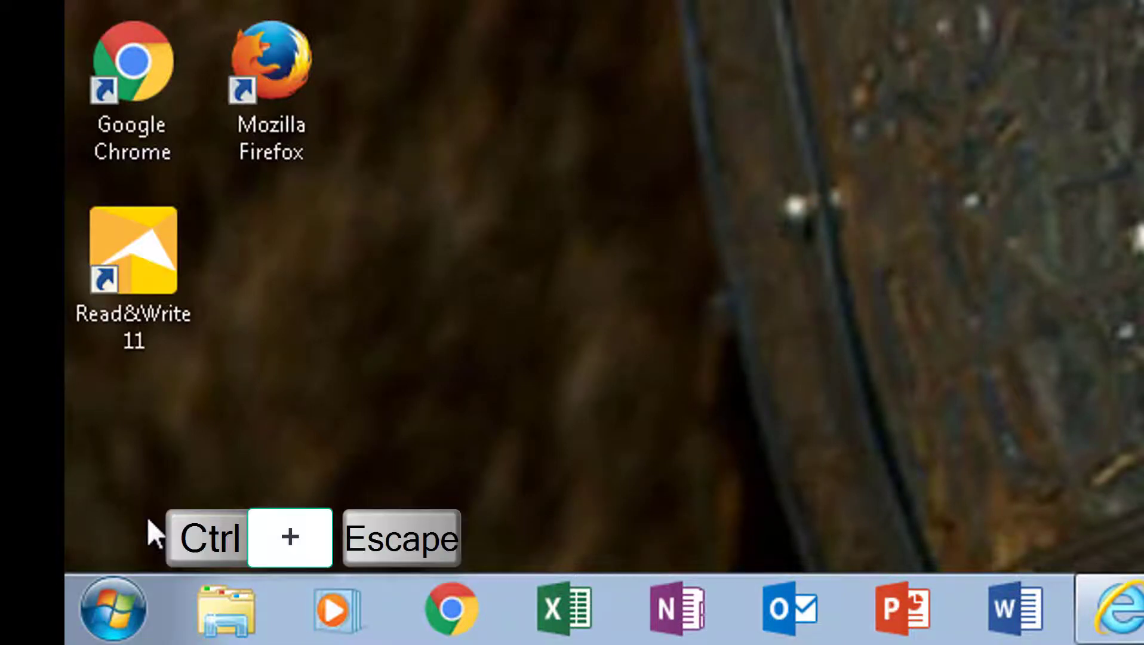
- Show and dismiss the Start menu twice, and move the keyboard focus to the taskbar's notification area
{"action": "key", "text": "ctrl+Escape"}
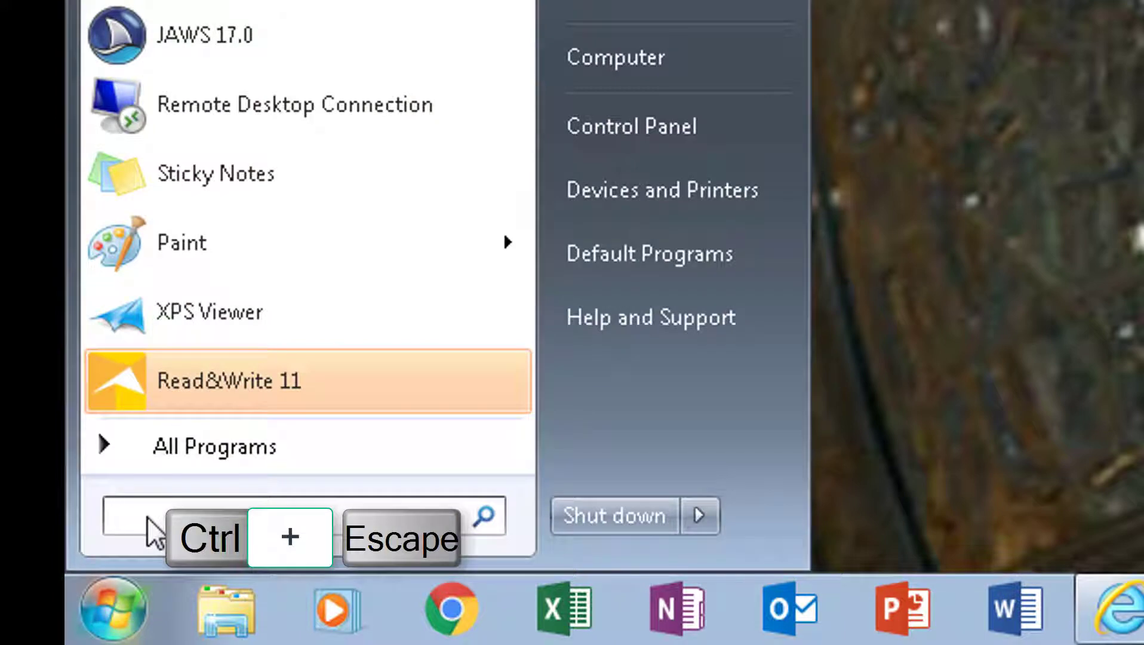
{"action": "key", "text": "Escape"}
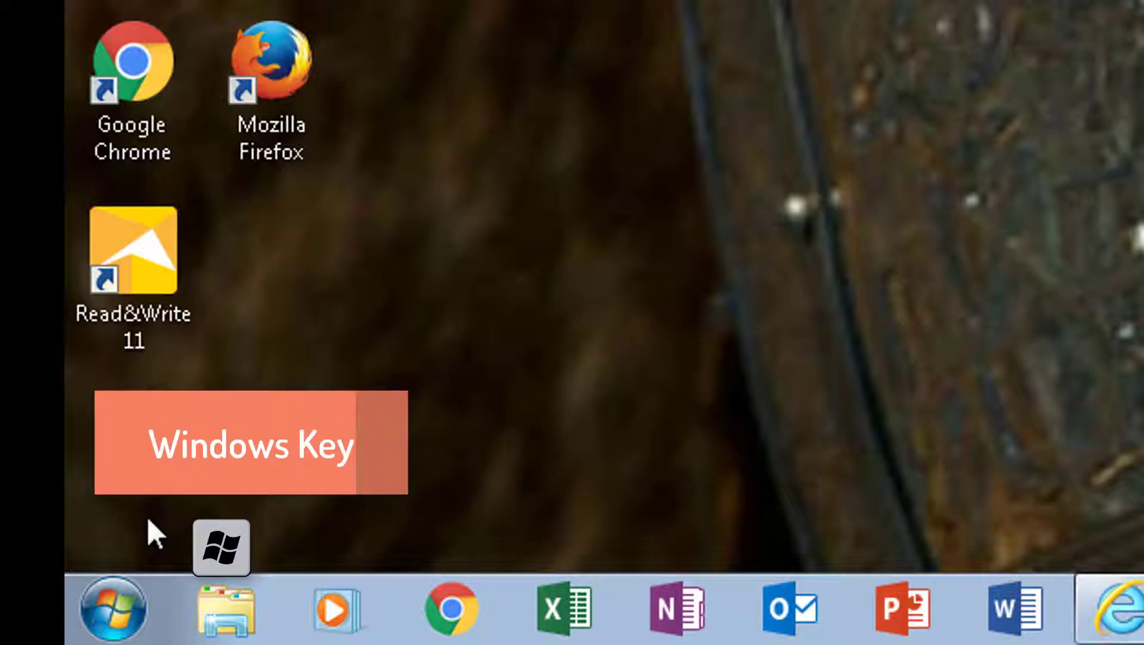
{"action": "key", "text": "super"}
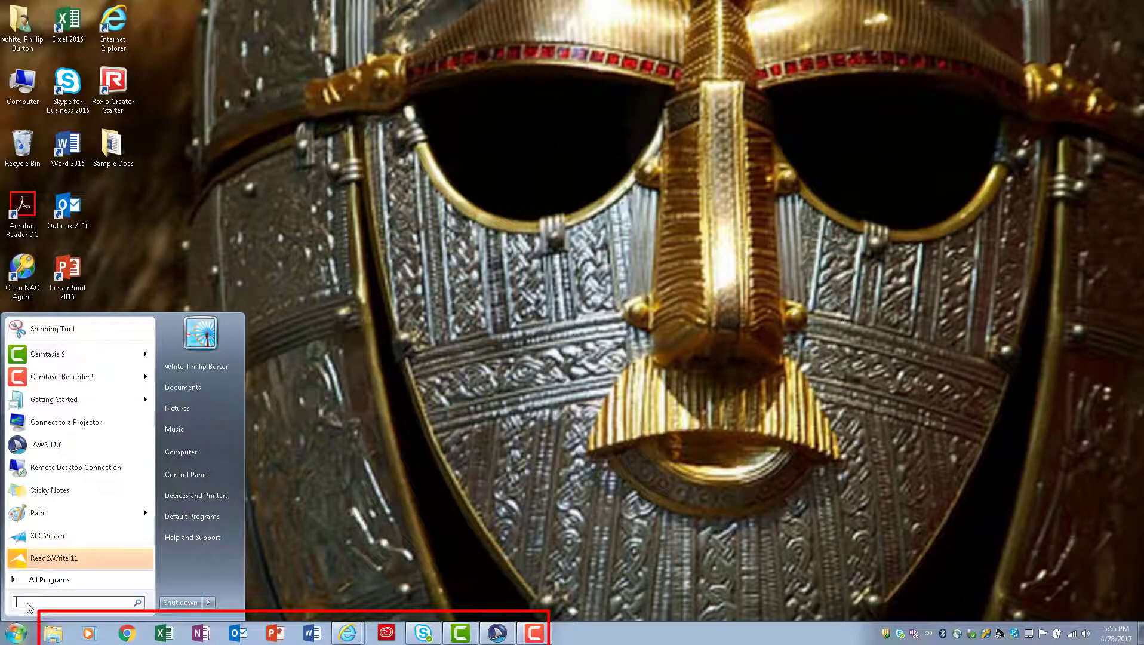
{"action": "key", "text": "Escape"}
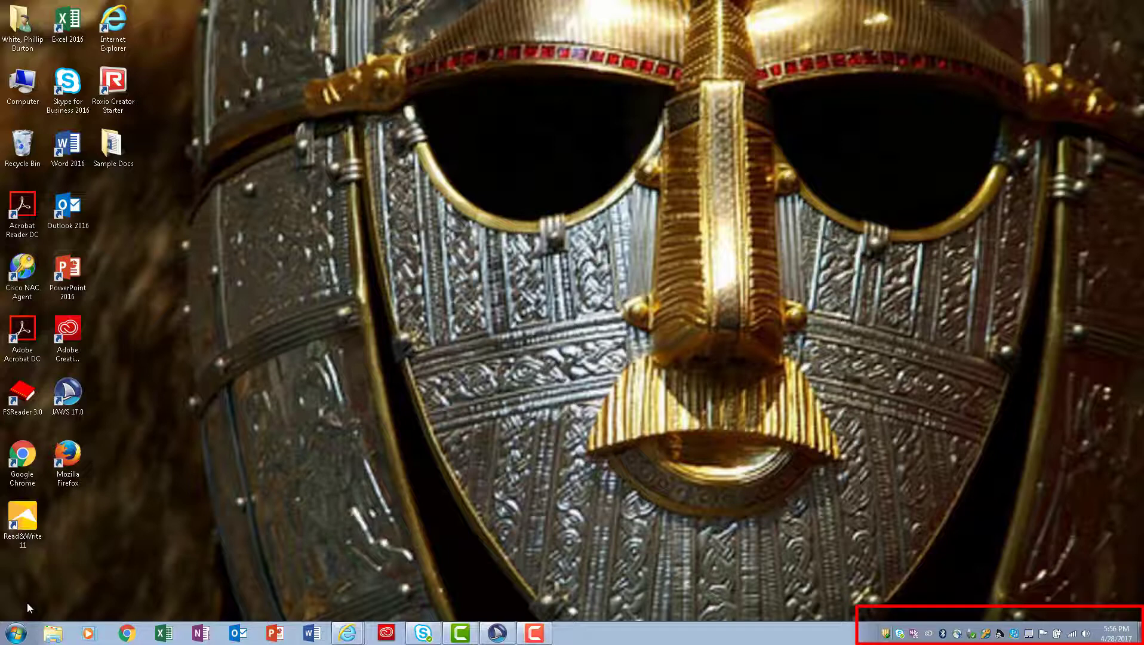
{"action": "key", "text": "super+b"}
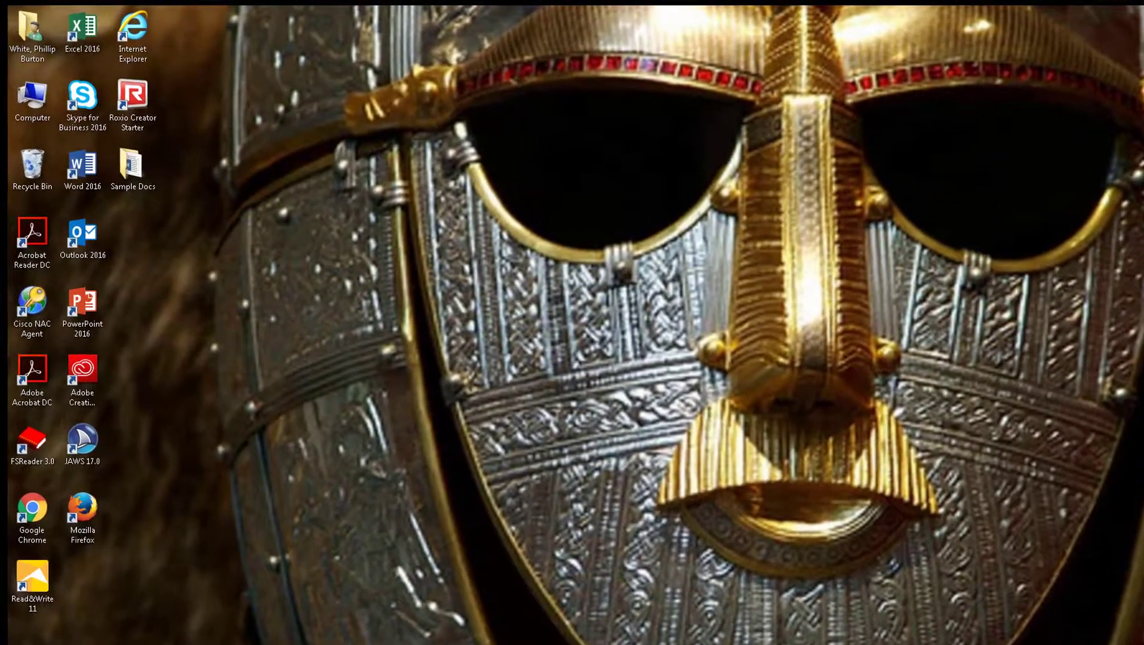
- Move across the desktop icons to the Sample Docs folder, open it and display its Name column's filter options
{"action": "left_click", "coordinate": [78, 230]}
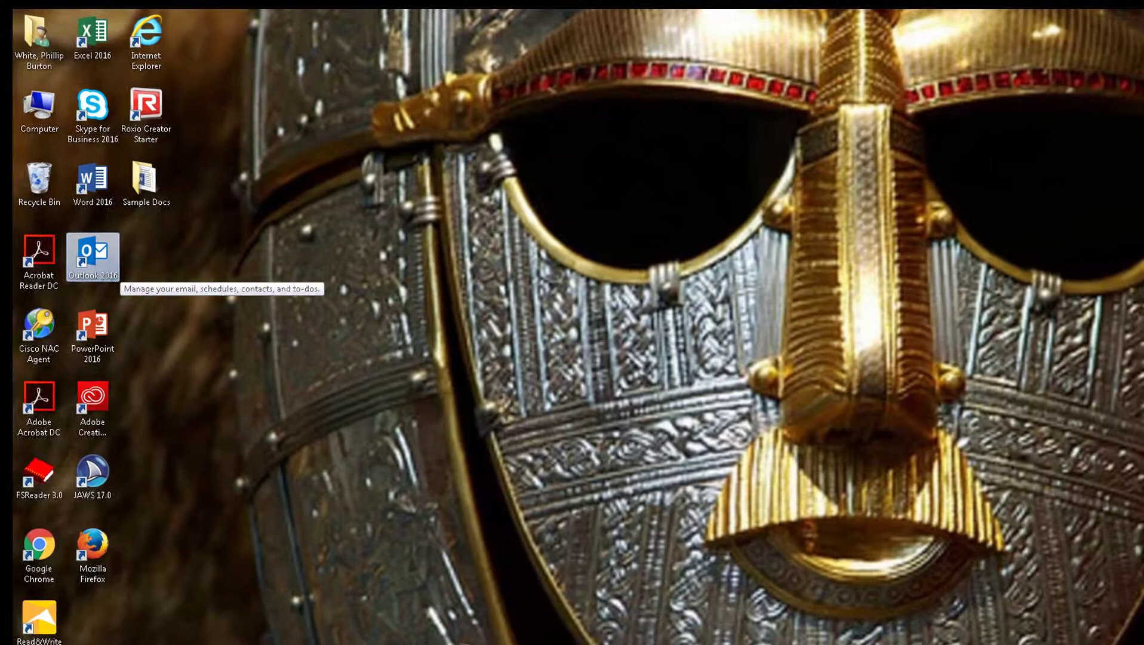
{"action": "key", "text": "Left"}
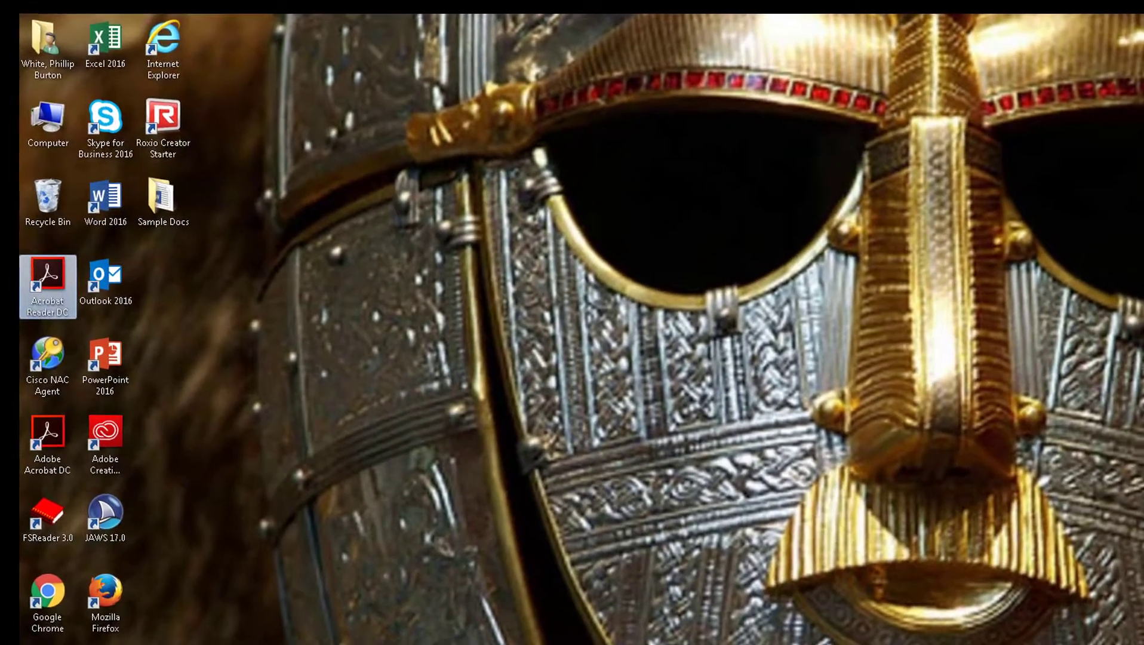
{"action": "key", "text": "Up"}
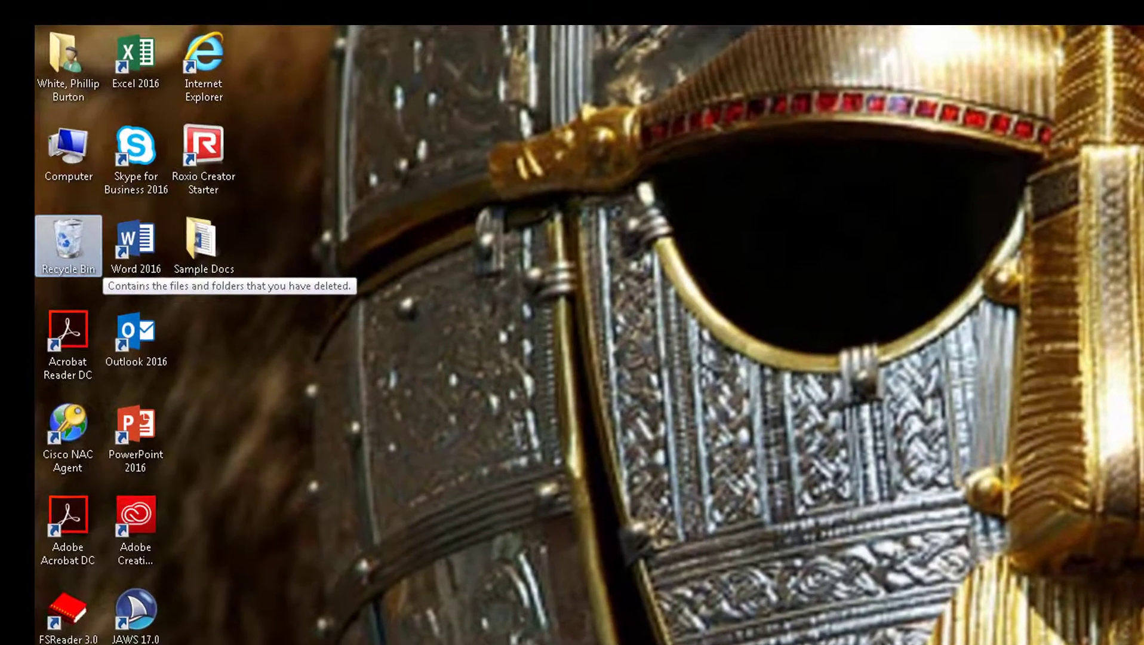
{"action": "key", "text": "Right"}
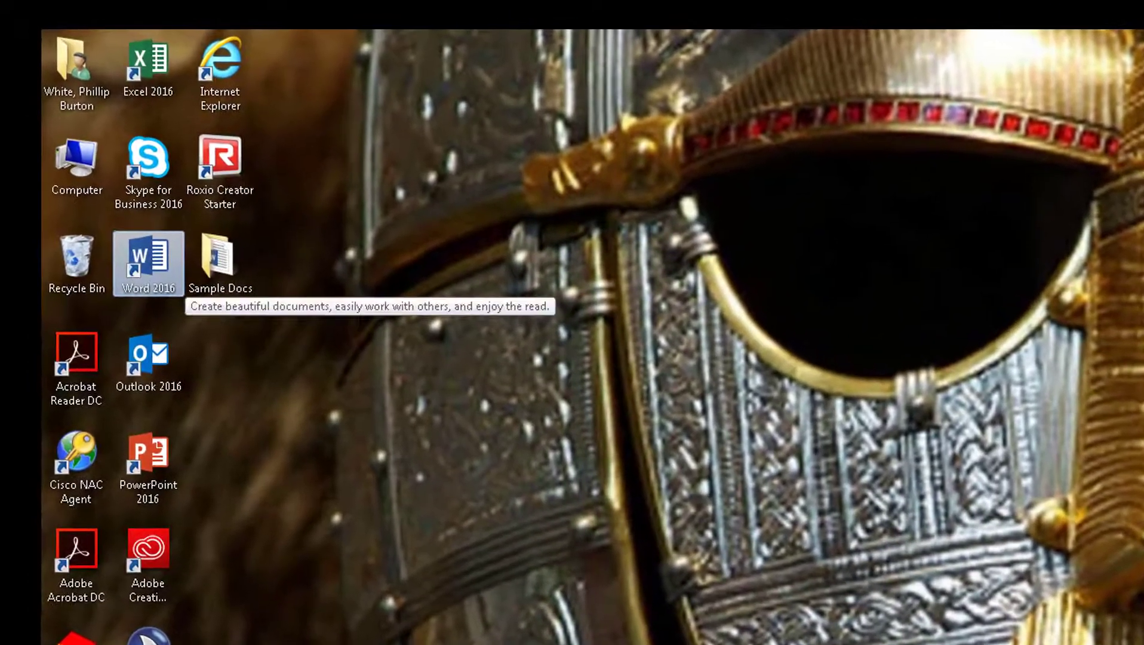
{"action": "key", "text": "Right"}
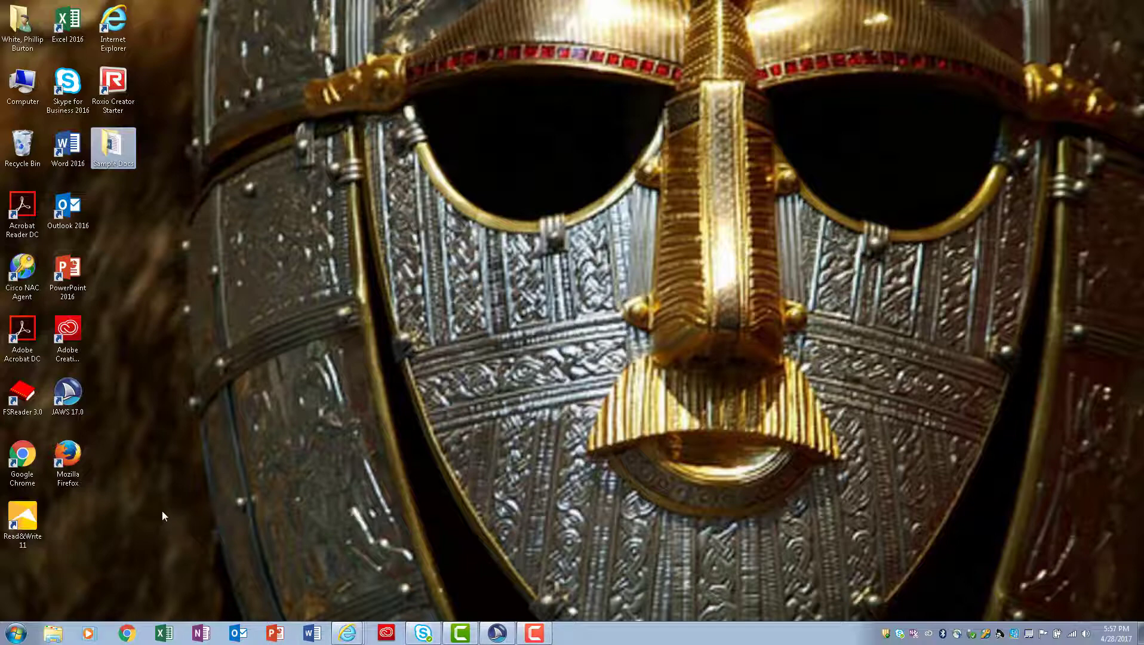
{"action": "key", "text": "Return"}
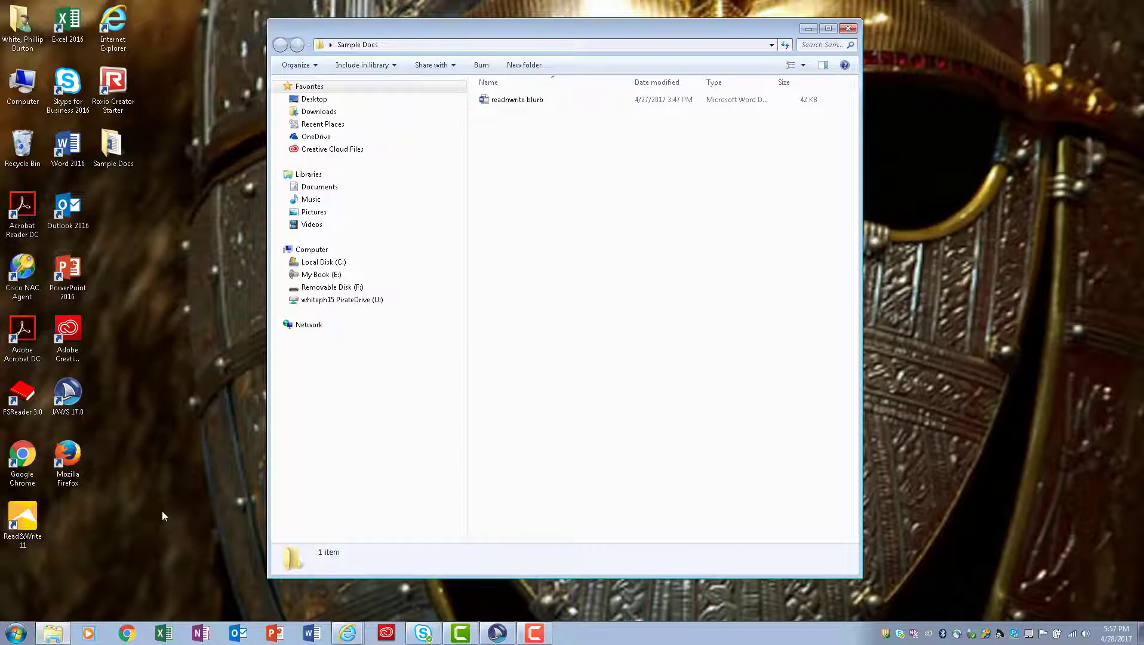
{"action": "key", "text": "alt+Down"}
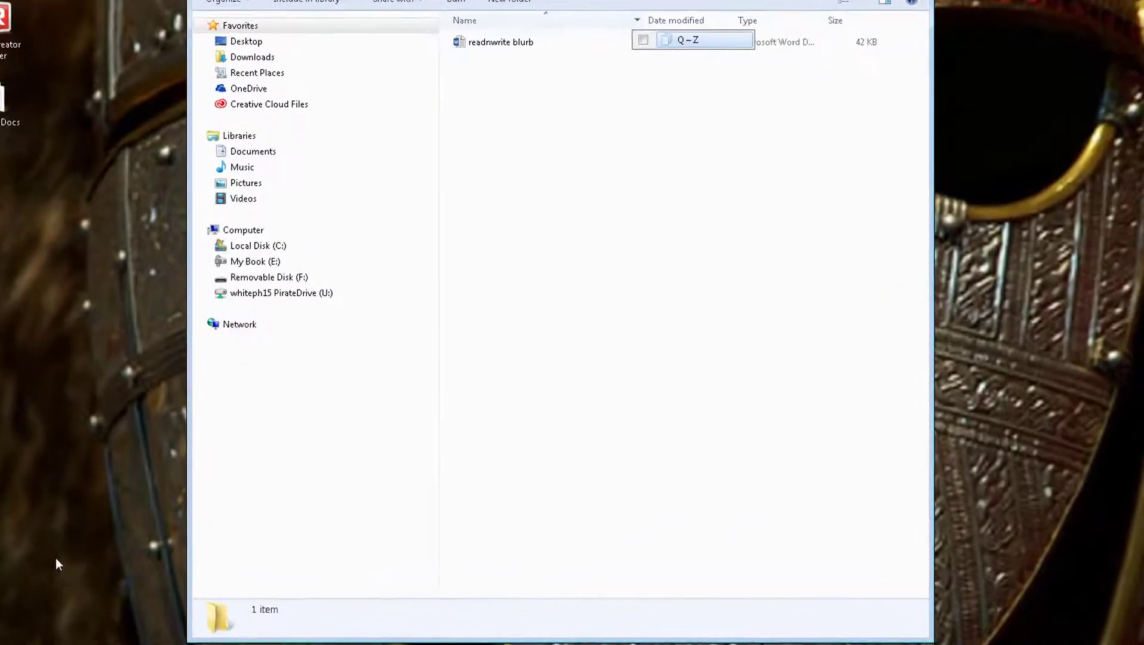
- Bring up the JAWS list of running applications and switch to the Sample Docs window
{"action": "key", "text": "Insert+F10"}
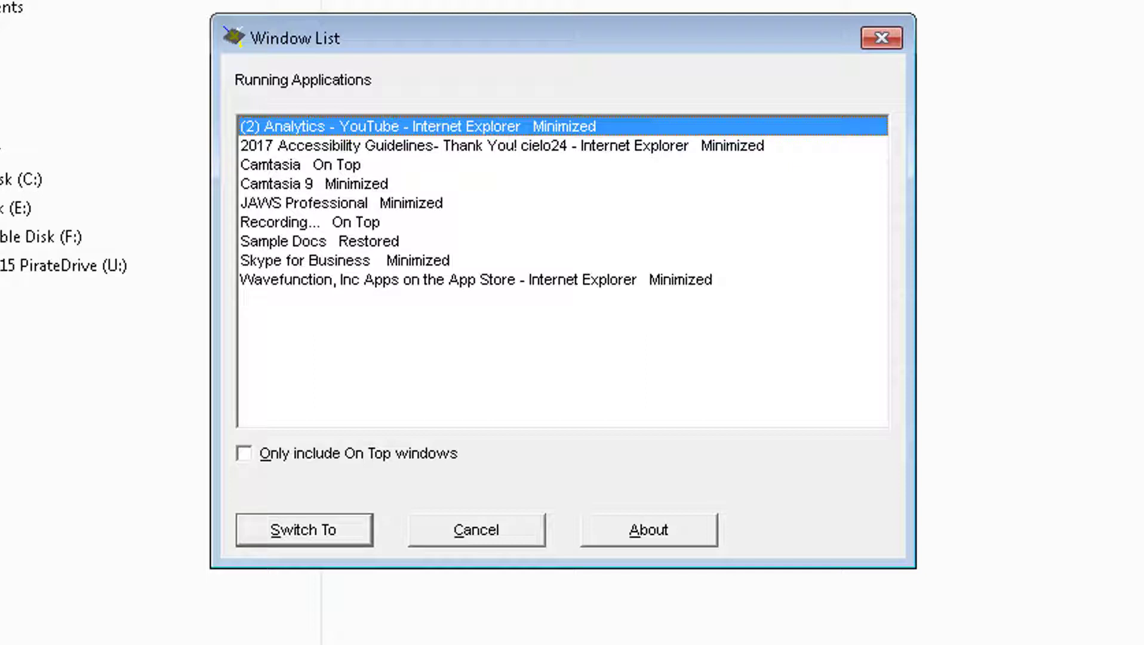
{"action": "key", "text": "Down"}
{"action": "key", "text": "Down"}
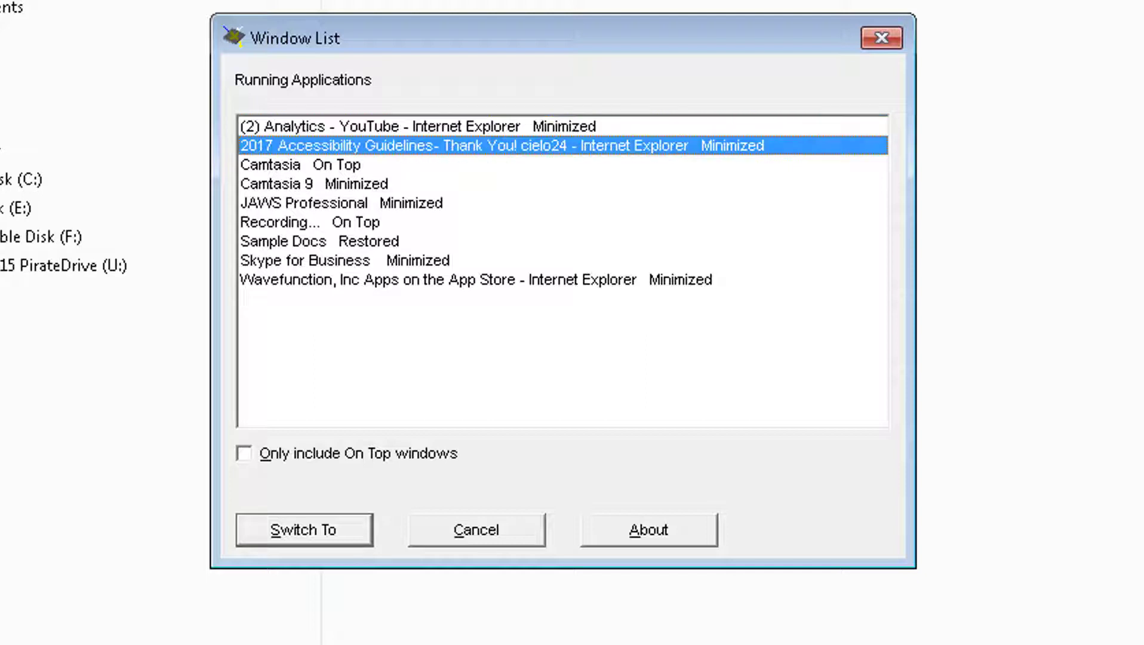
{"action": "key", "text": "Down"}
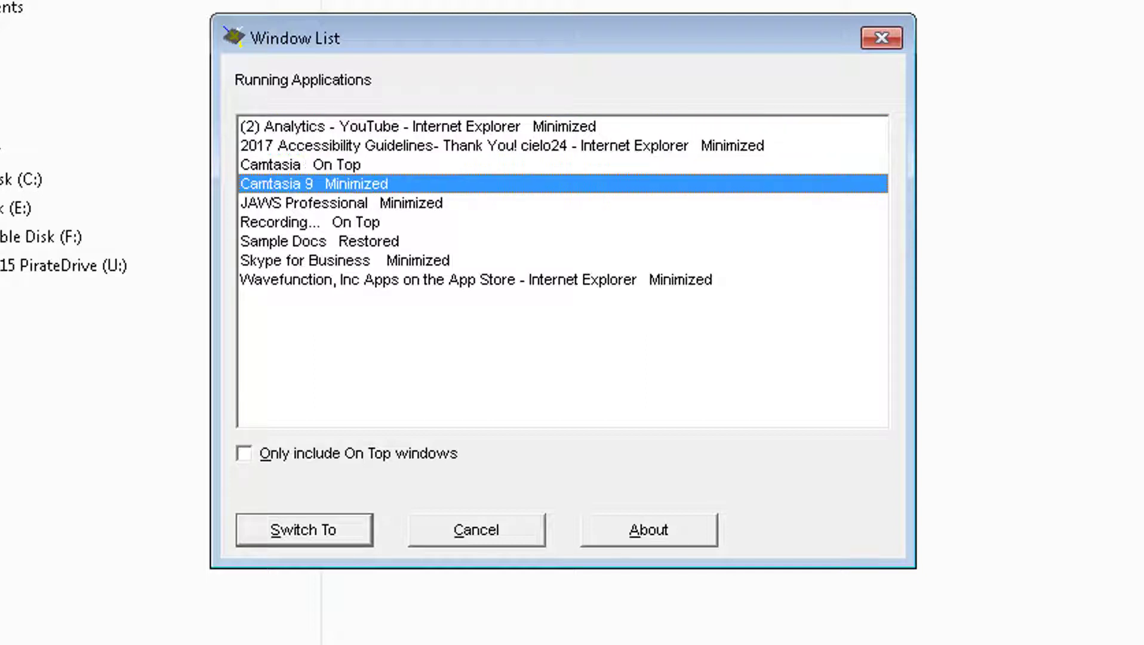
{"action": "key", "text": "Down"}
{"action": "key", "text": "Down"}
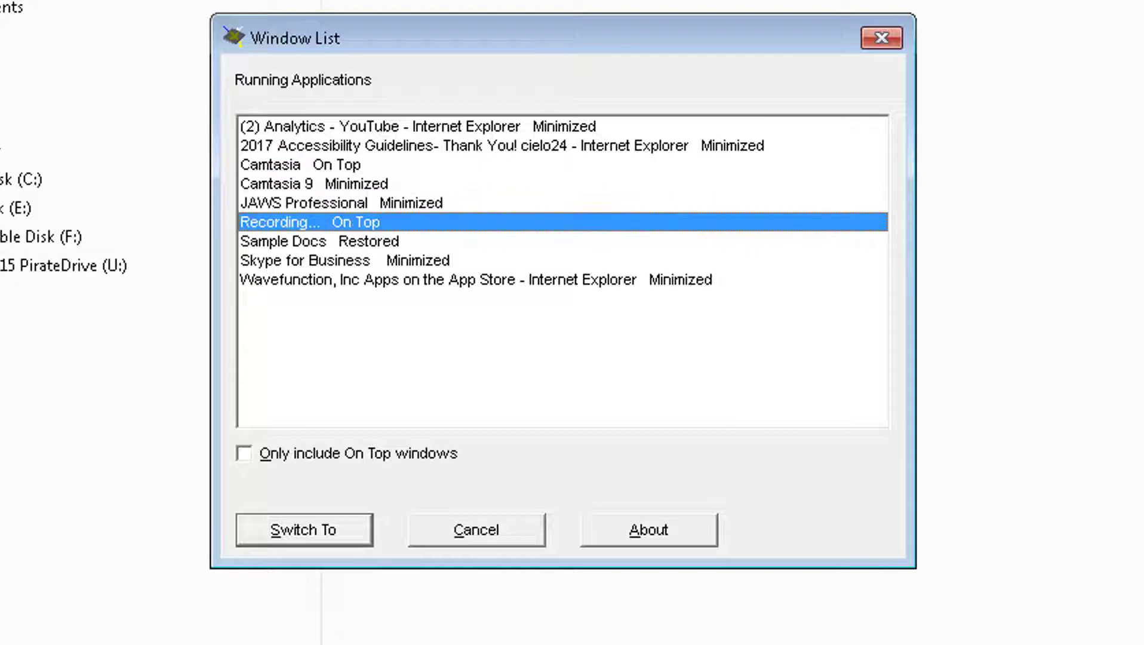
{"action": "key", "text": "Down"}
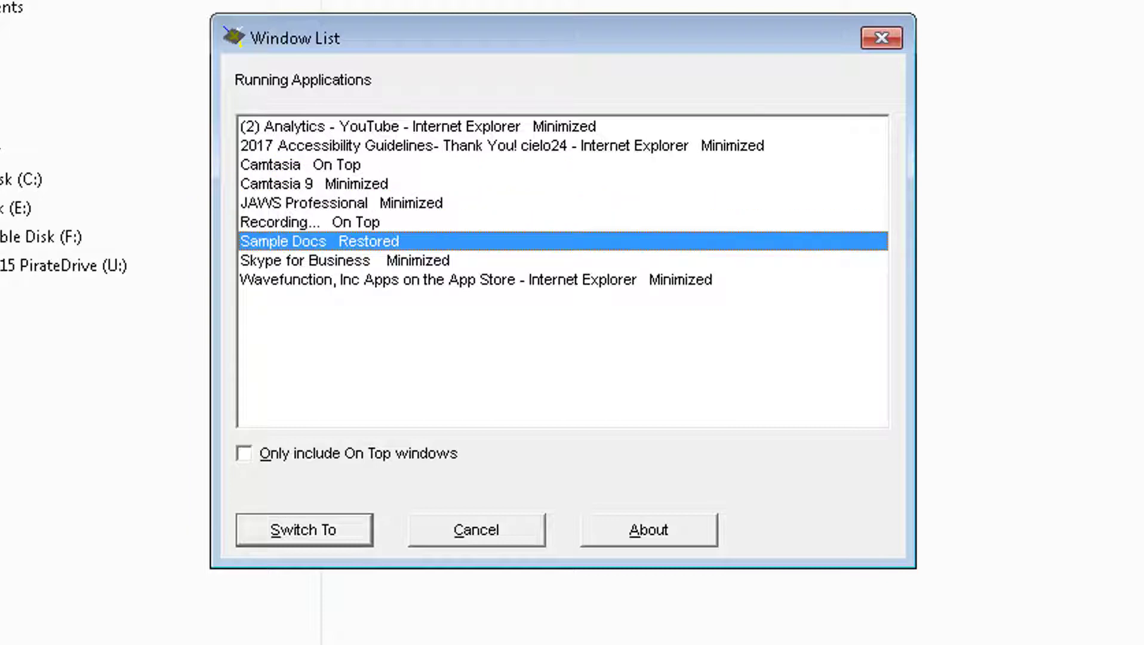
{"action": "key", "text": "Return"}
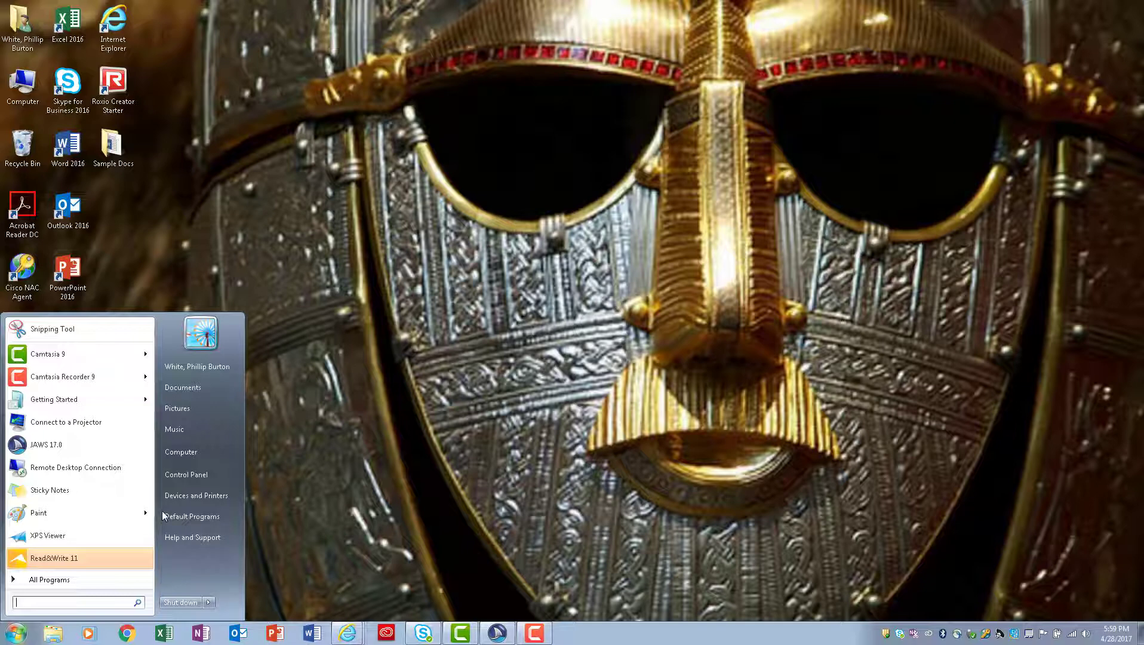
- Find and launch Word 2016 by searching the Start menu for "word", and close its window again
{"action": "type", "text": "w"}
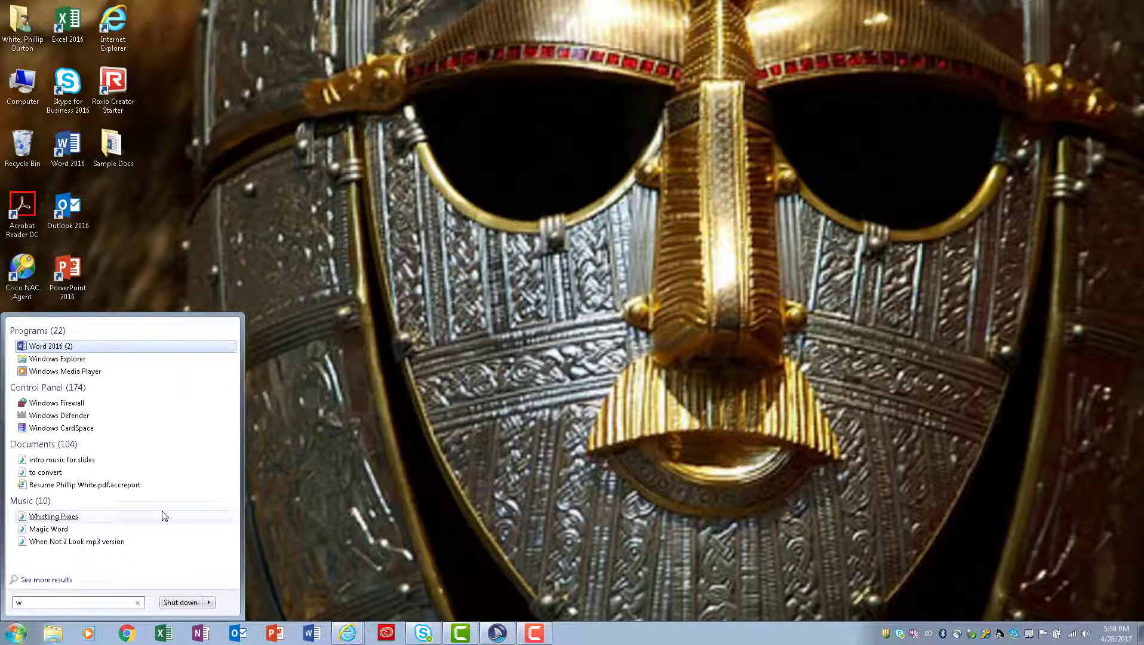
{"action": "type", "text": "ord"}
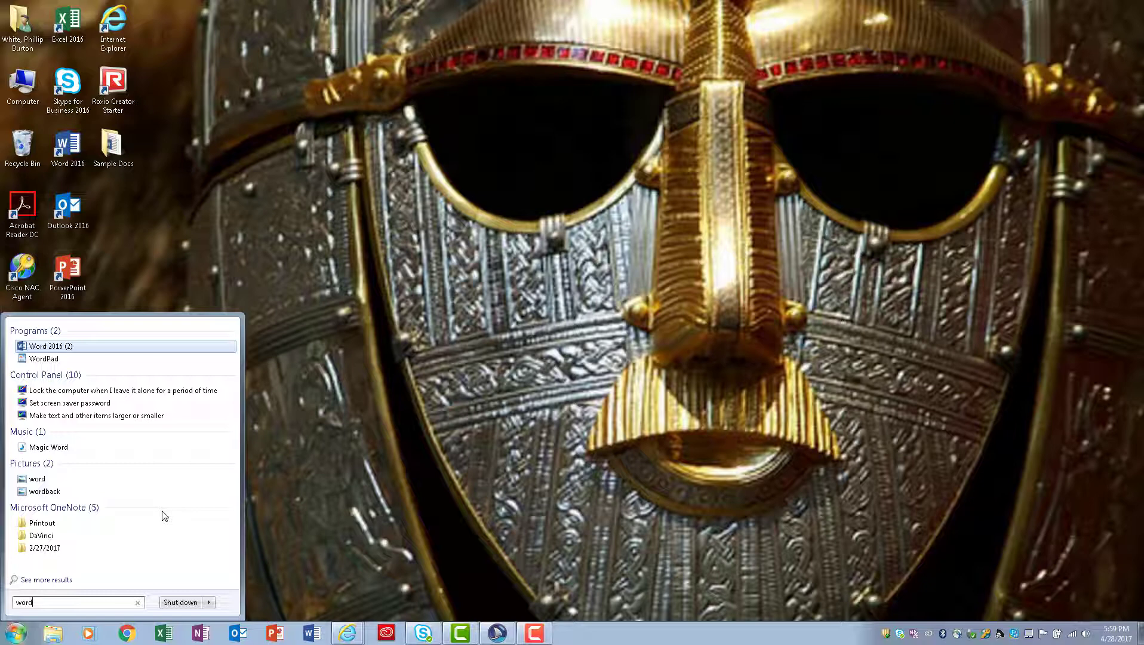
{"action": "key", "text": "Down"}
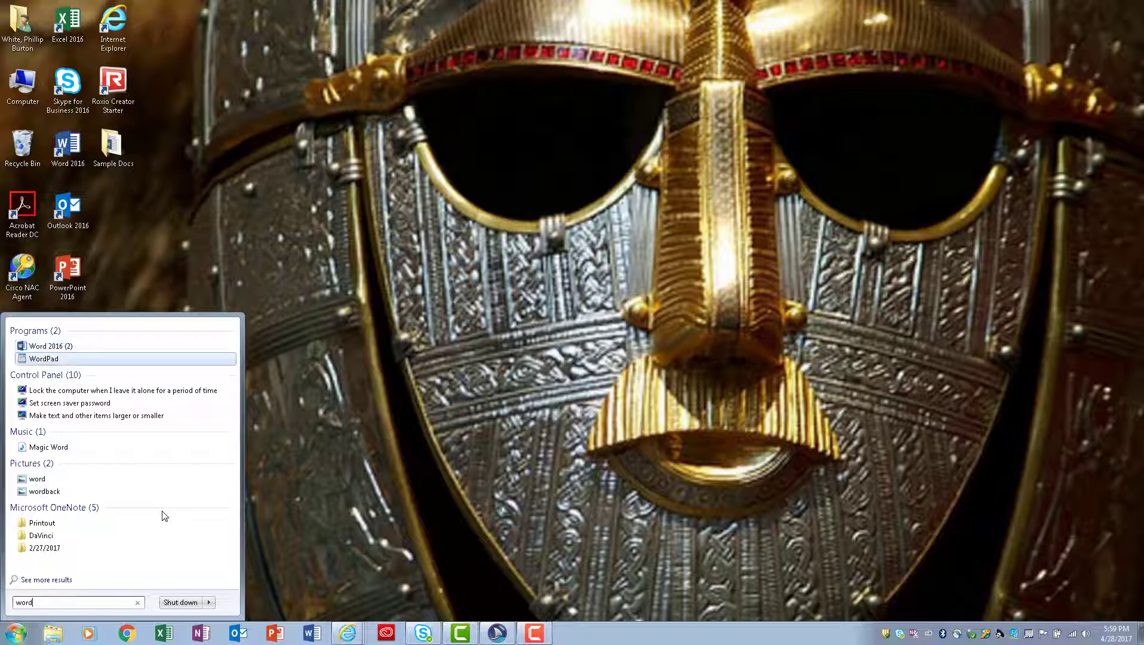
{"action": "key", "text": "Up"}
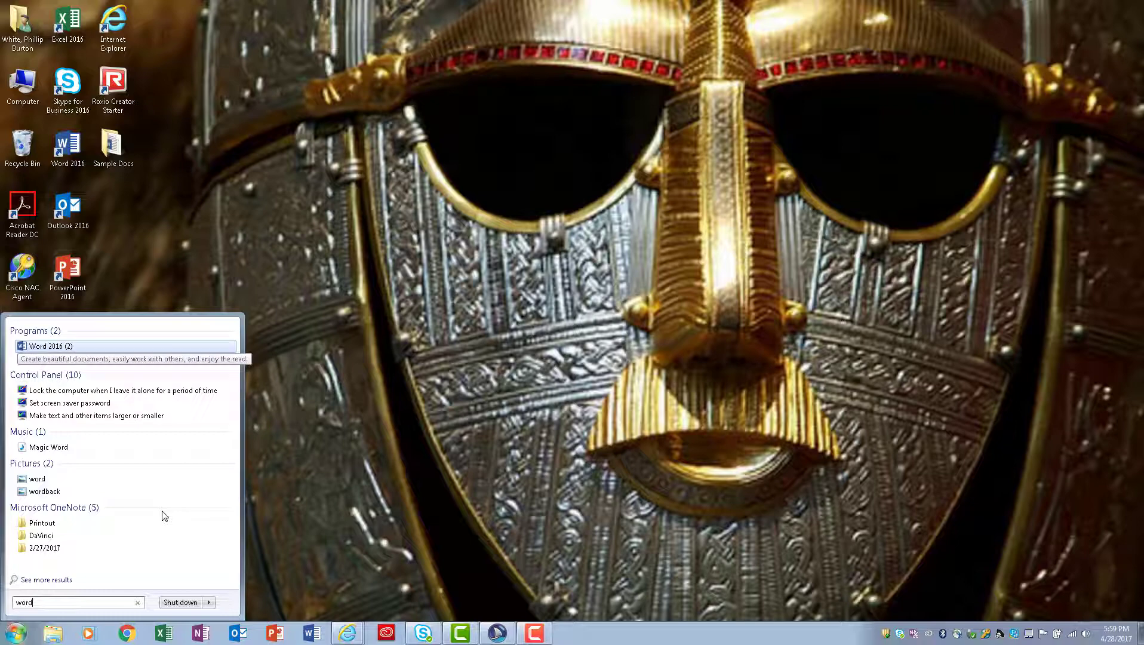
{"action": "key", "text": "Return"}
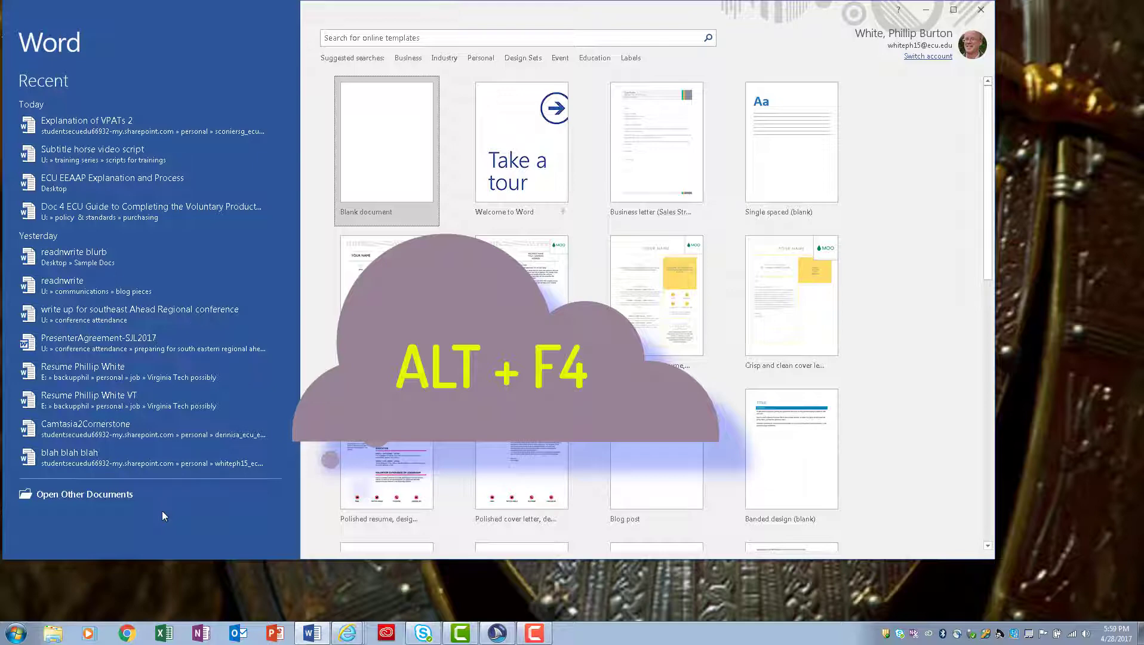
{"action": "key", "text": "alt+F4"}
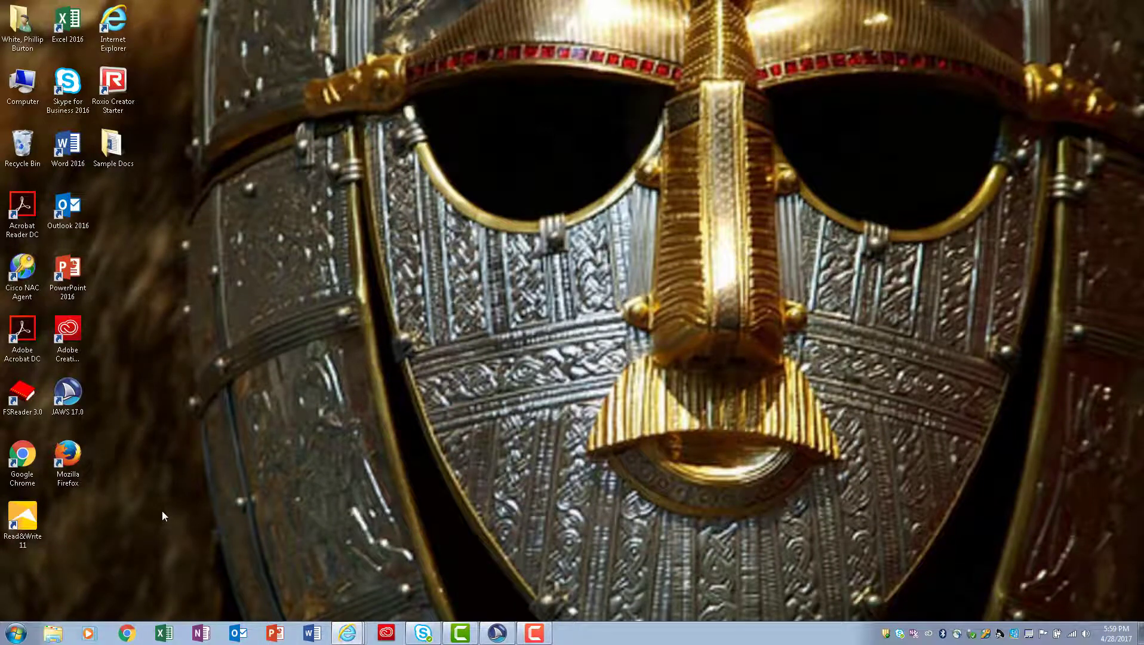
- Open the Start menu and move the selection upward through All Programs and the program list to Camtasia 9
{"action": "key", "text": "super"}
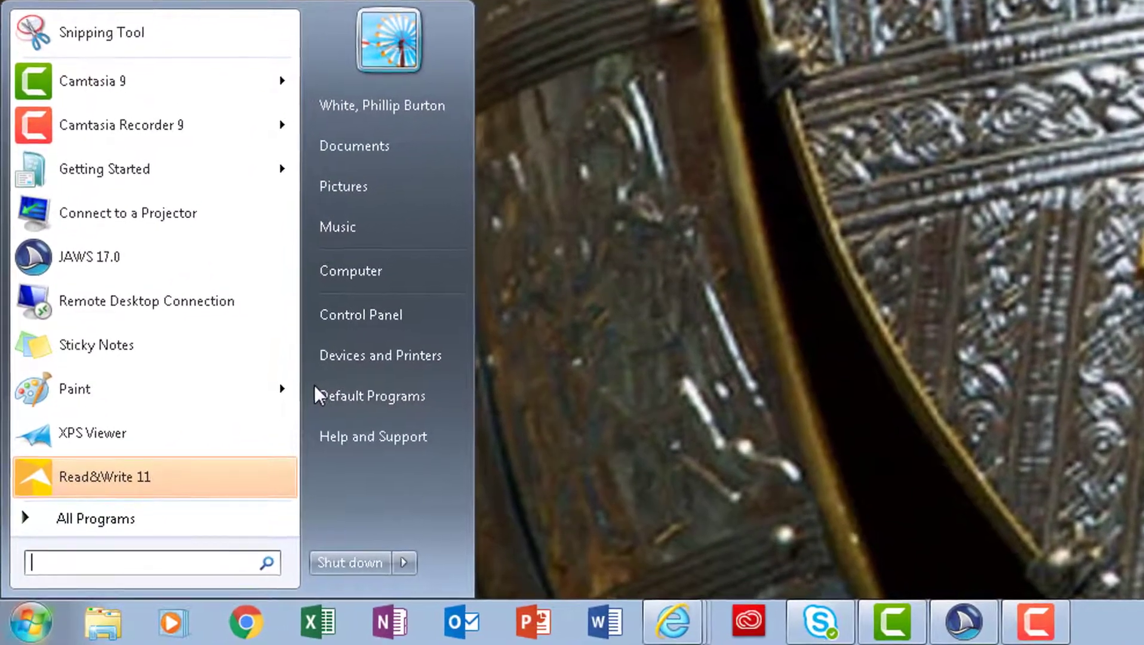
{"action": "key", "text": "Up"}
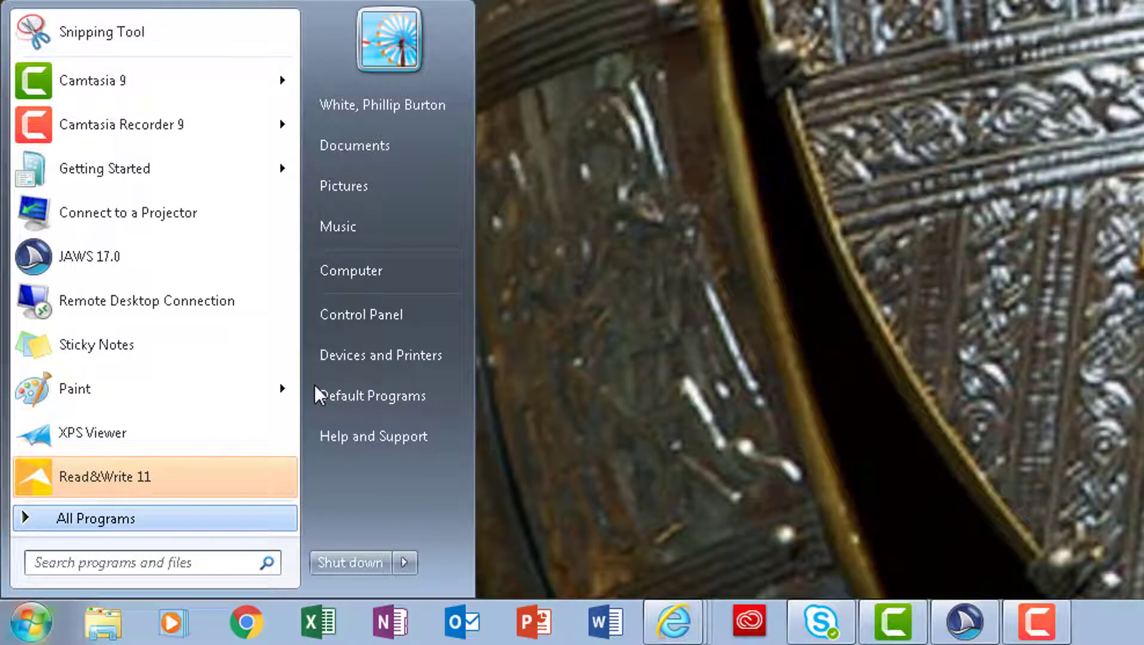
{"action": "key", "text": "Up"}
{"action": "key", "text": "Up"}
{"action": "key", "text": "Up"}
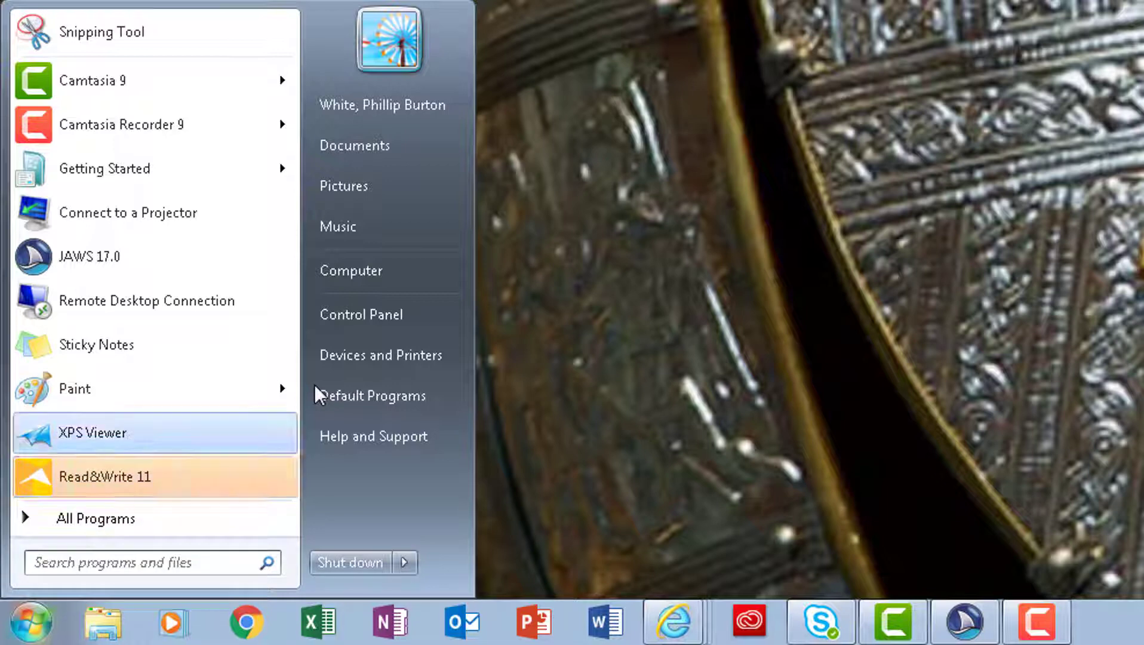
{"action": "key", "text": "Up"}
{"action": "key", "text": "Up"}
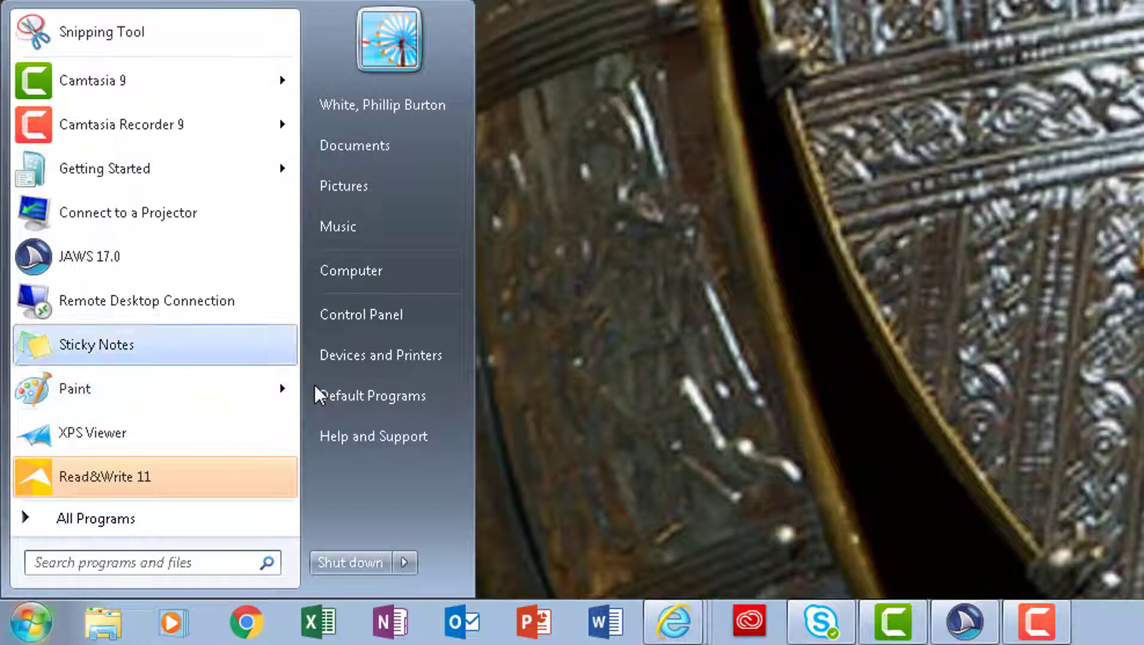
{"action": "key", "text": "Up"}
{"action": "key", "text": "Up"}
{"action": "key", "text": "Up"}
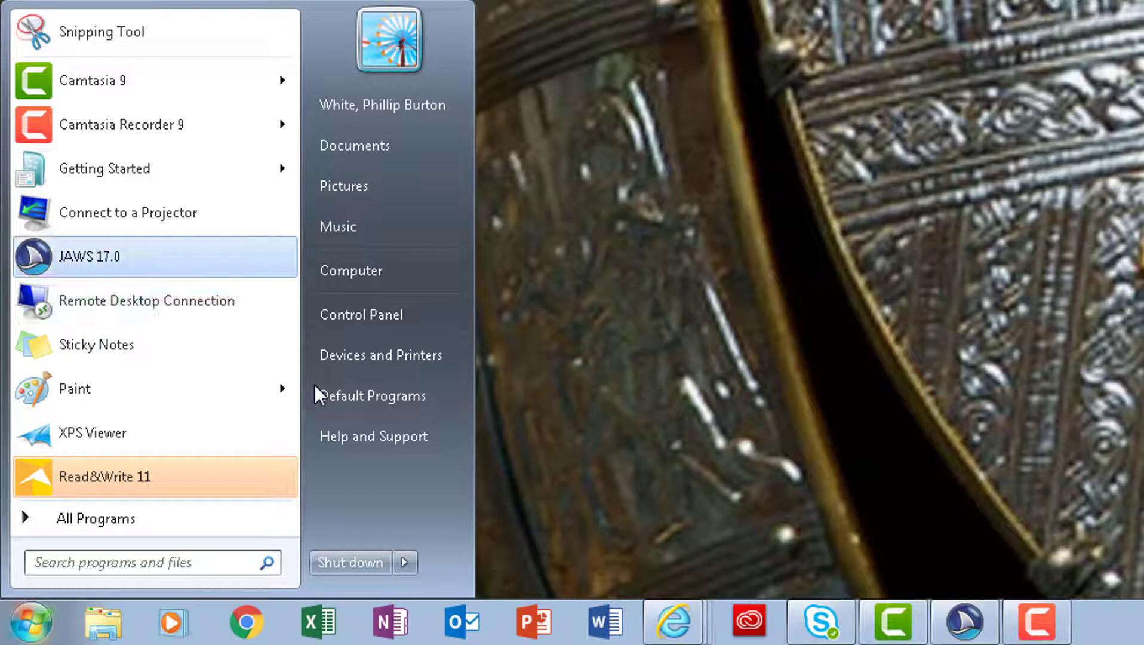
{"action": "key", "text": "Up"}
{"action": "key", "text": "Up"}
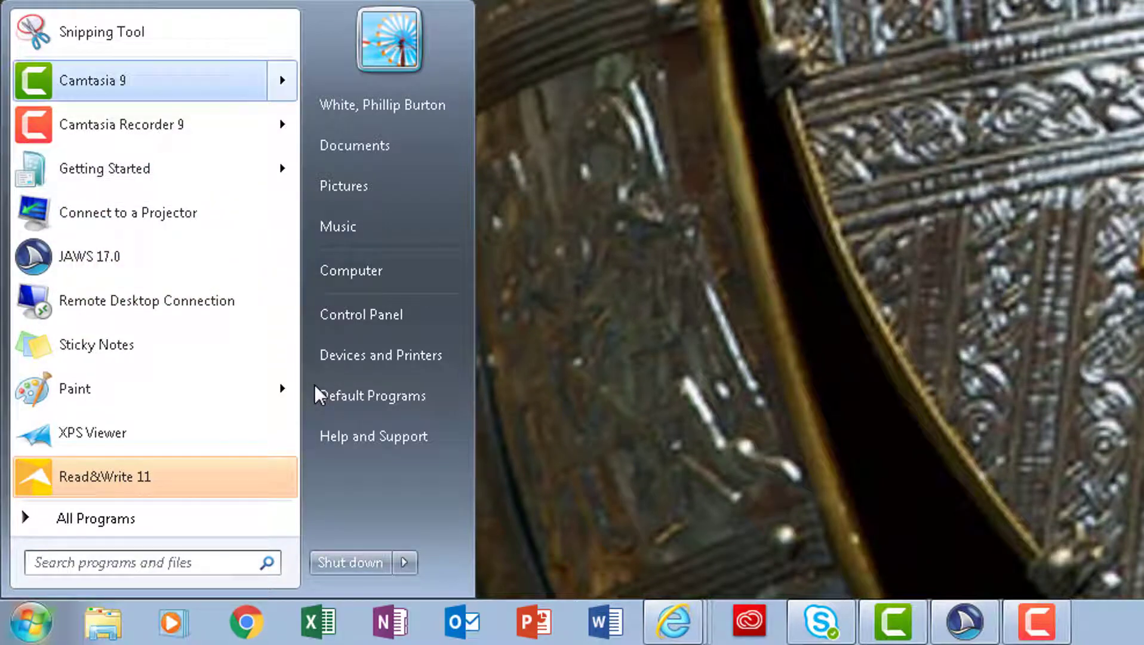
- Move the selection back down the Start menu's program list from Camtasia 9 to Sticky Notes
{"action": "key", "text": "Down"}
{"action": "key", "text": "Down"}
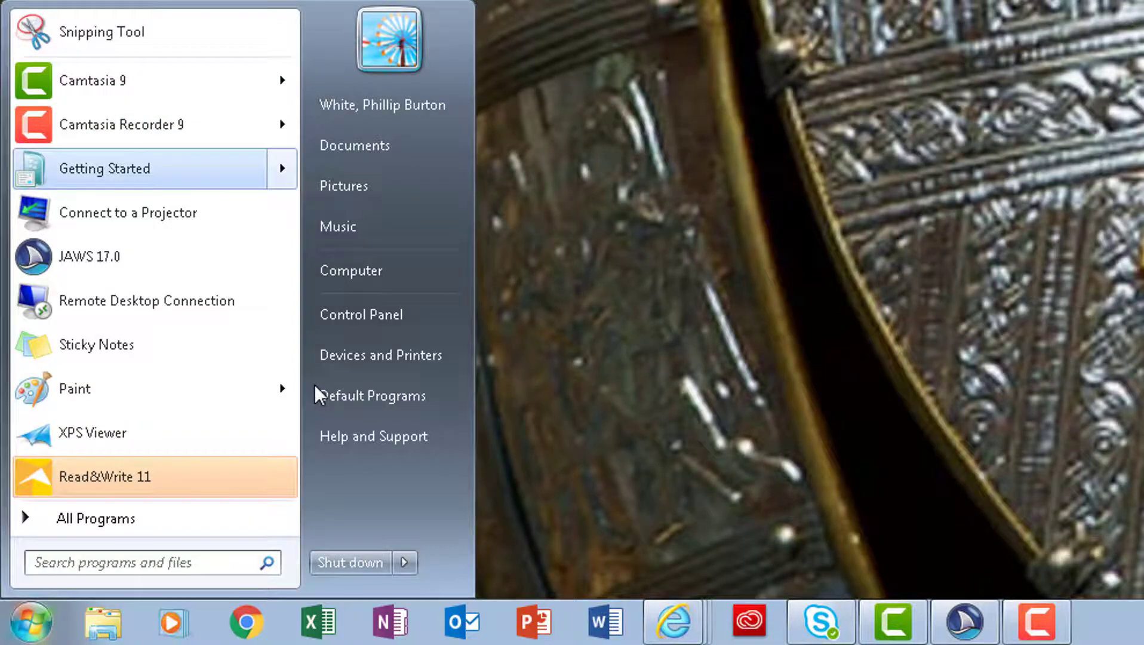
{"action": "key", "text": "Down"}
{"action": "key", "text": "Down"}
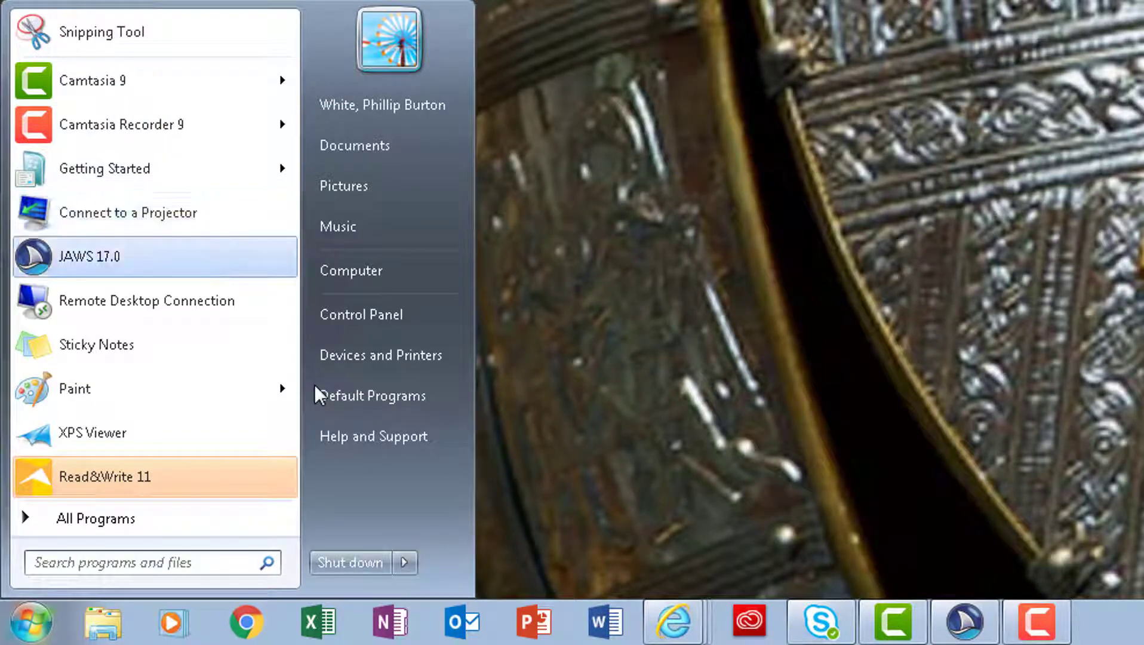
{"action": "key", "text": "Down"}
{"action": "key", "text": "Down"}
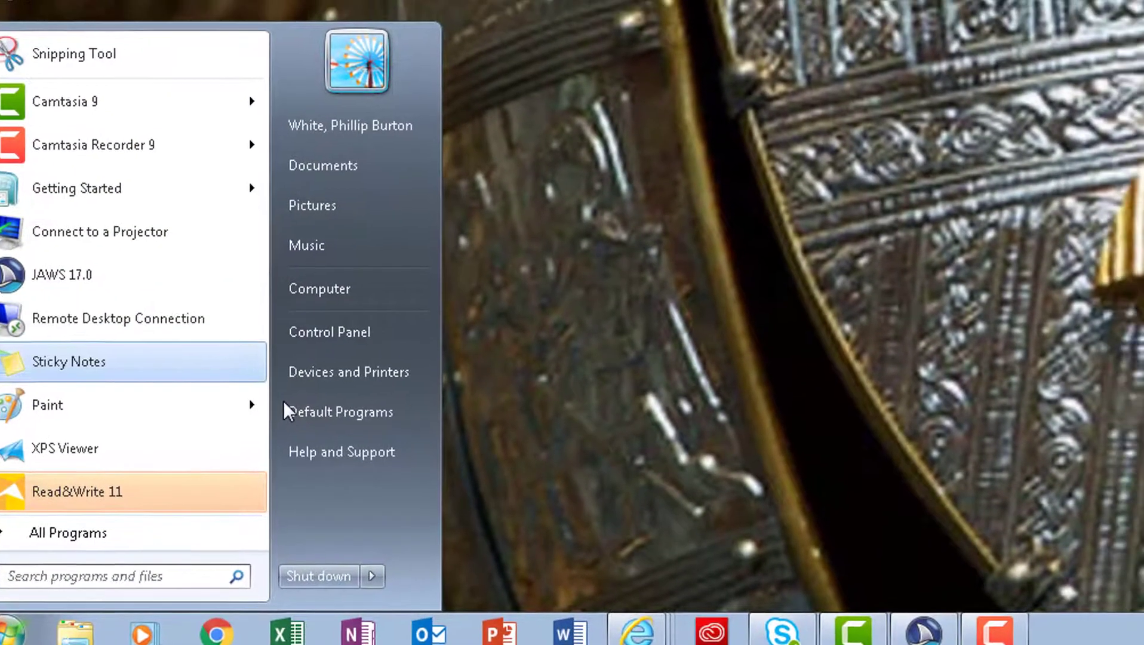